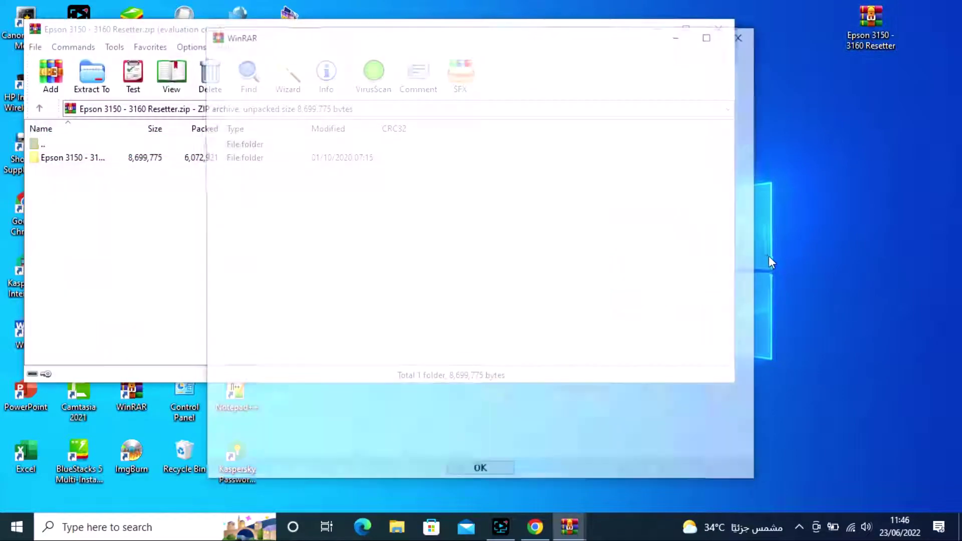
Step: Drag the Epson 3150 - 3160 Resetter folder to the desktop, pasting the archive password to extract it
click(743, 34)
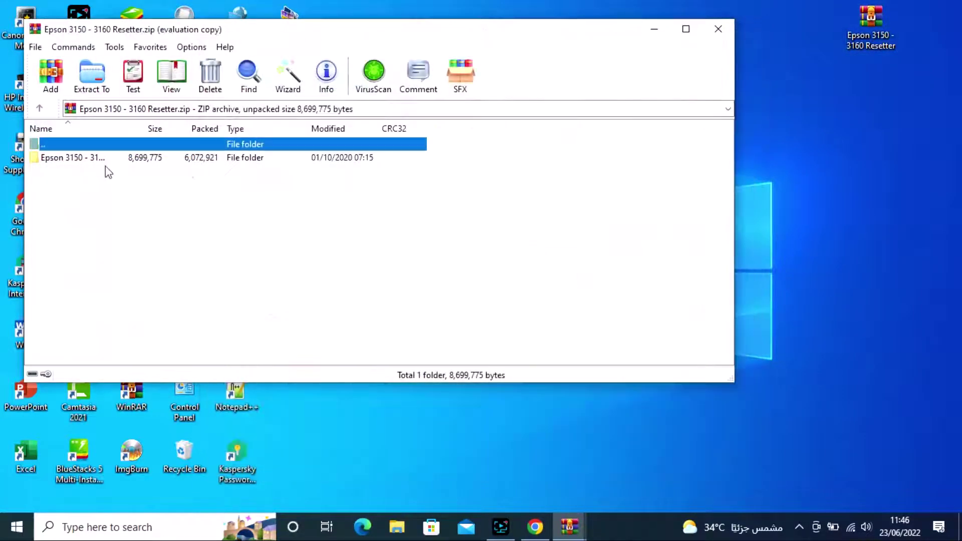
drag(111, 159, 884, 180)
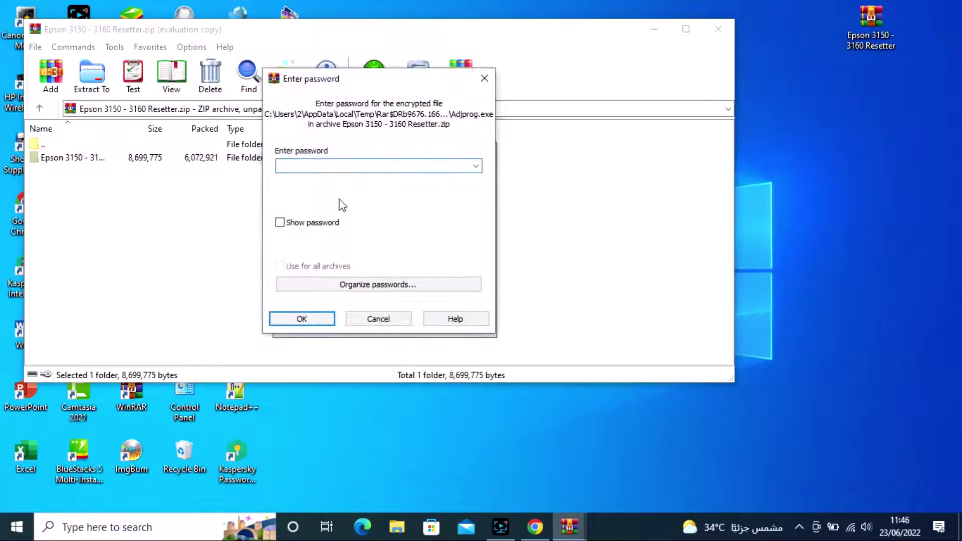
right_click(347, 168)
click(383, 231)
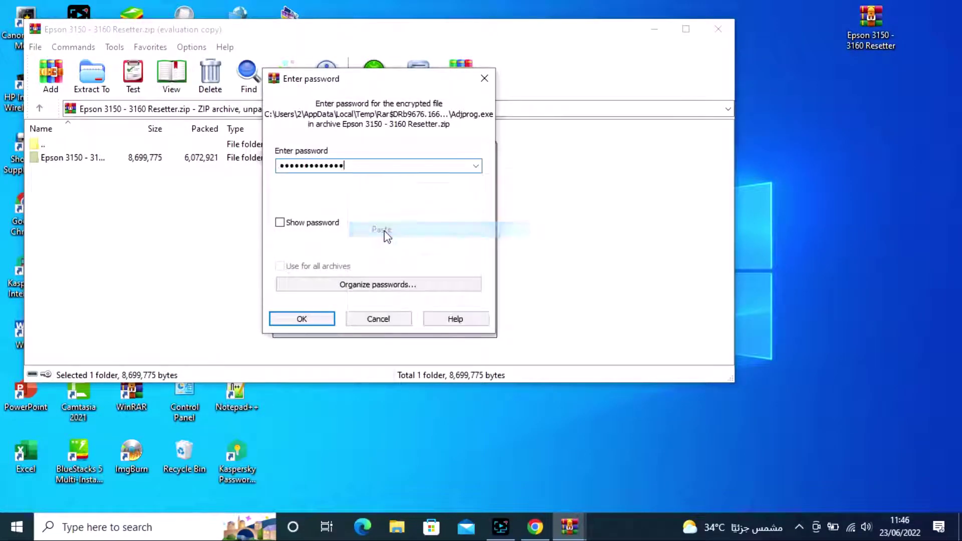
click(303, 319)
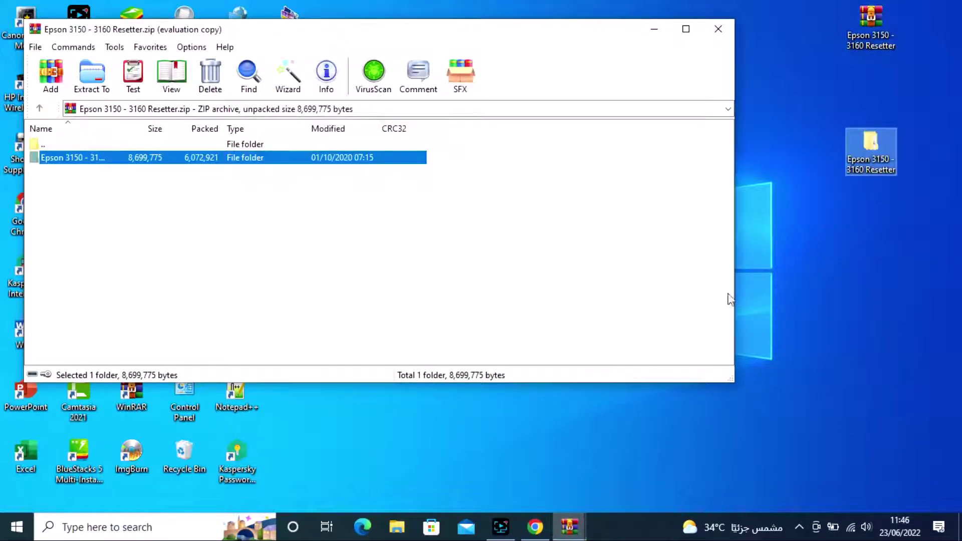
Step: Close WinRAR, pause Kaspersky protection for 30 minutes, and open the extracted Resetter folder
click(718, 28)
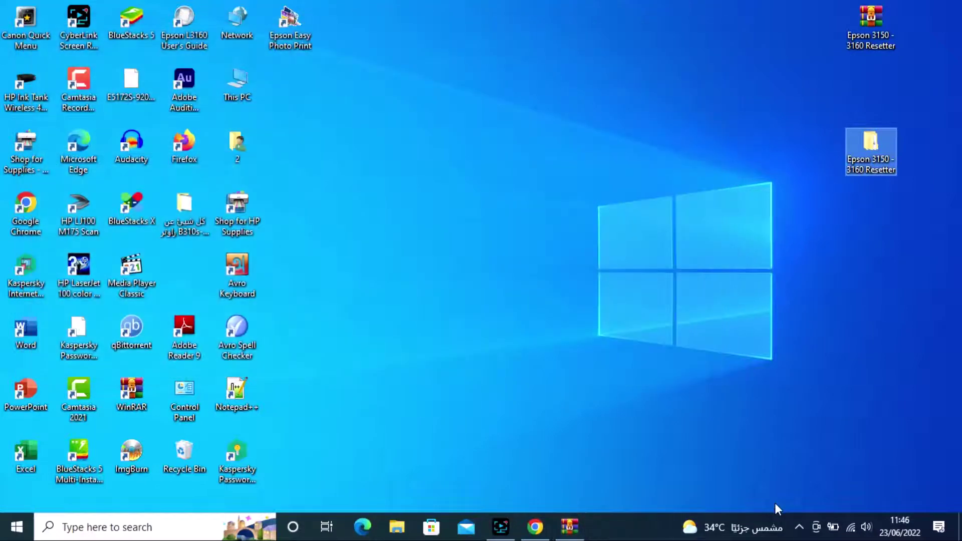
click(799, 527)
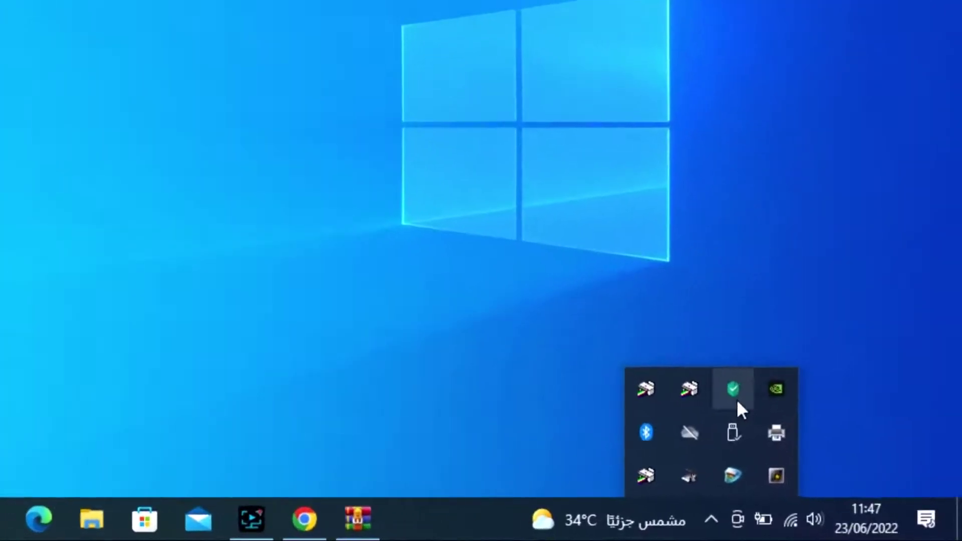
right_click(812, 442)
click(767, 293)
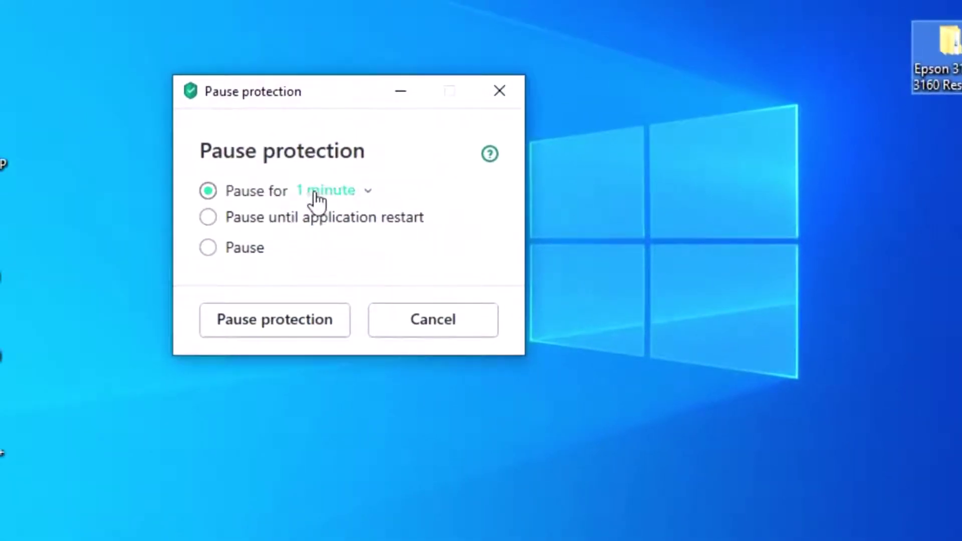
click(313, 191)
click(331, 369)
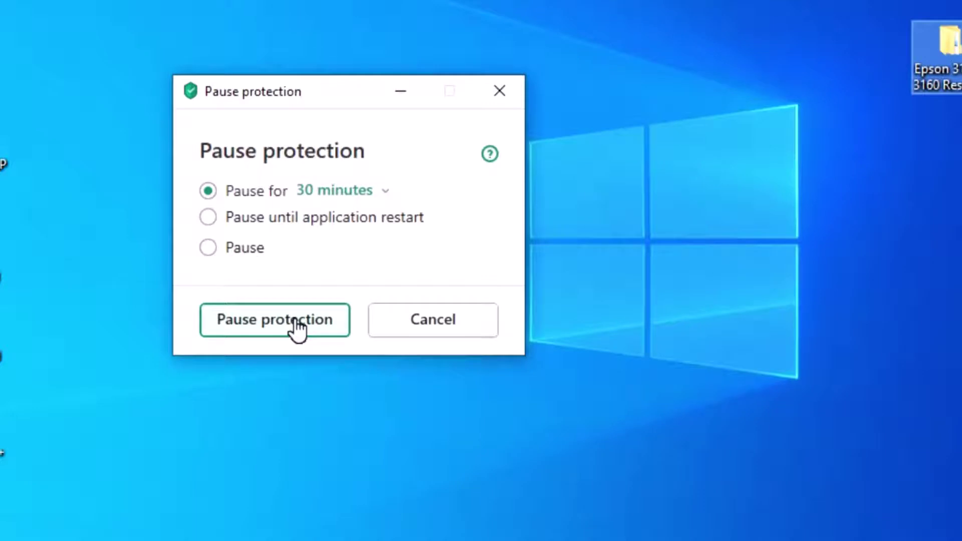
click(297, 327)
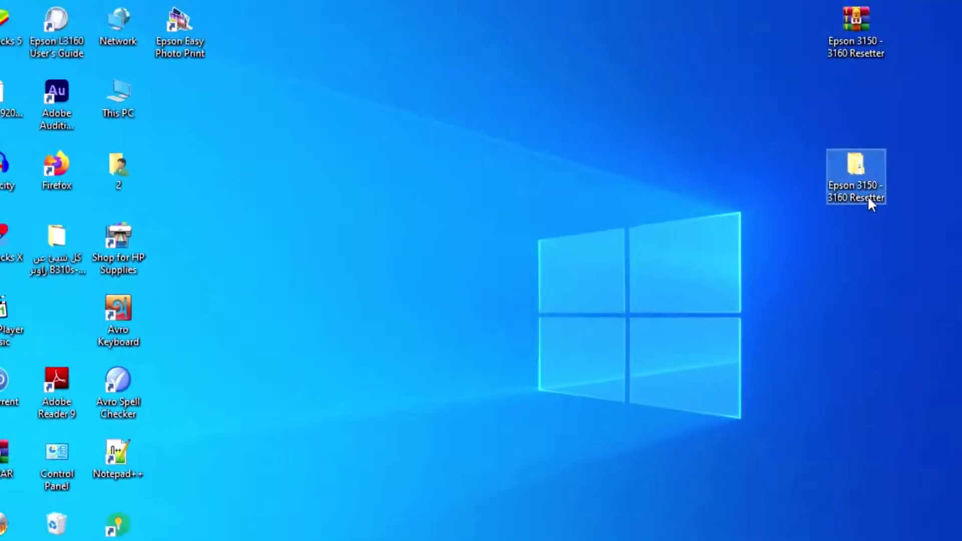
double_click(867, 197)
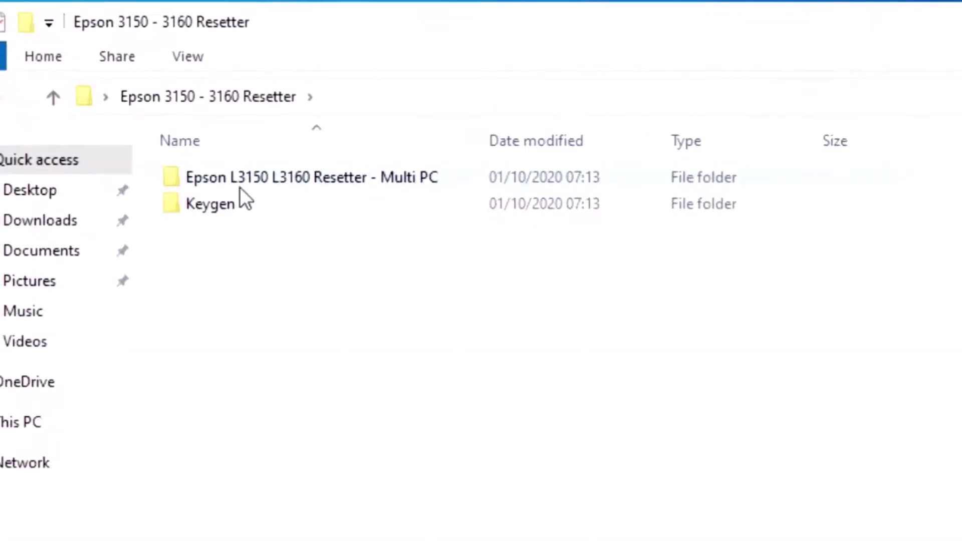
Step: Run Adjprog from the Epson L3150 L3160 Resetter - Multi PC folder and acknowledge the registration message
double_click(242, 174)
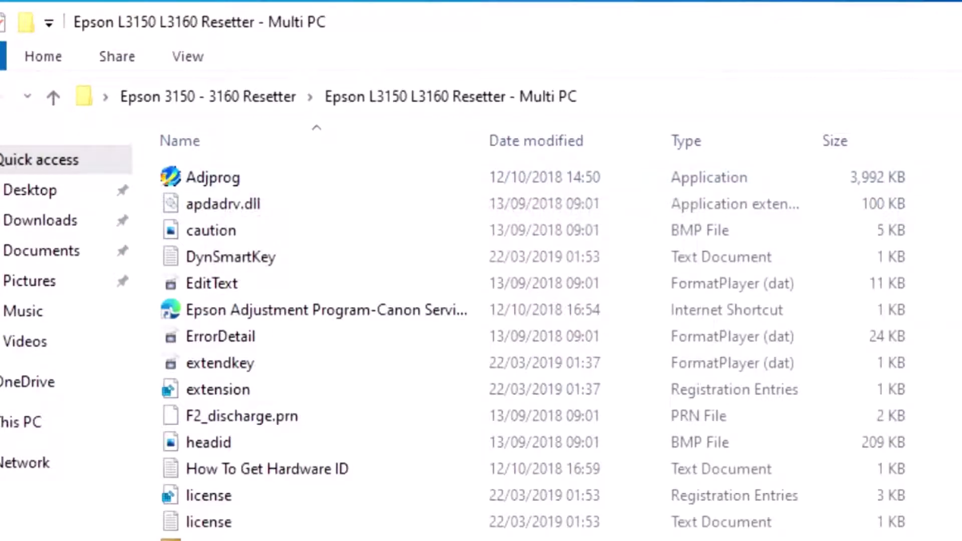
double_click(247, 179)
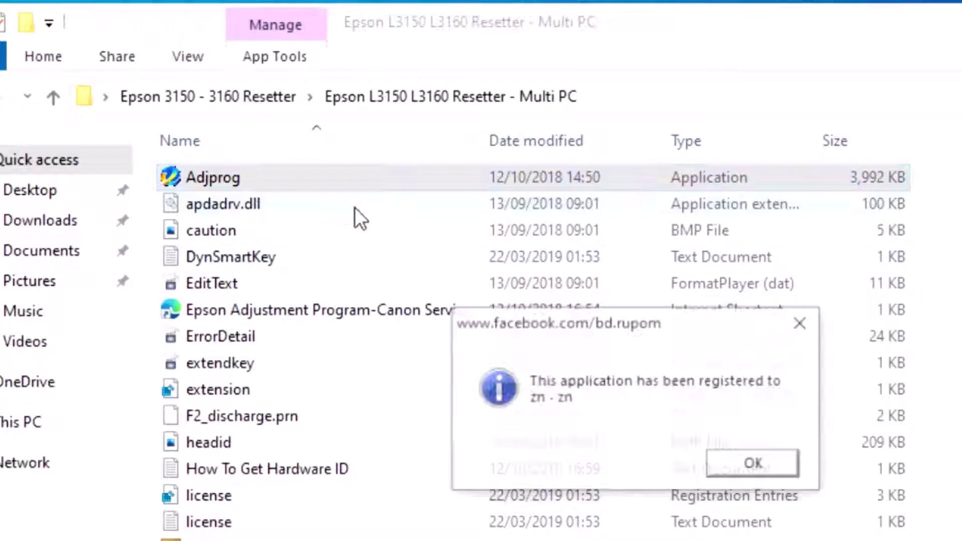
click(654, 417)
click(661, 410)
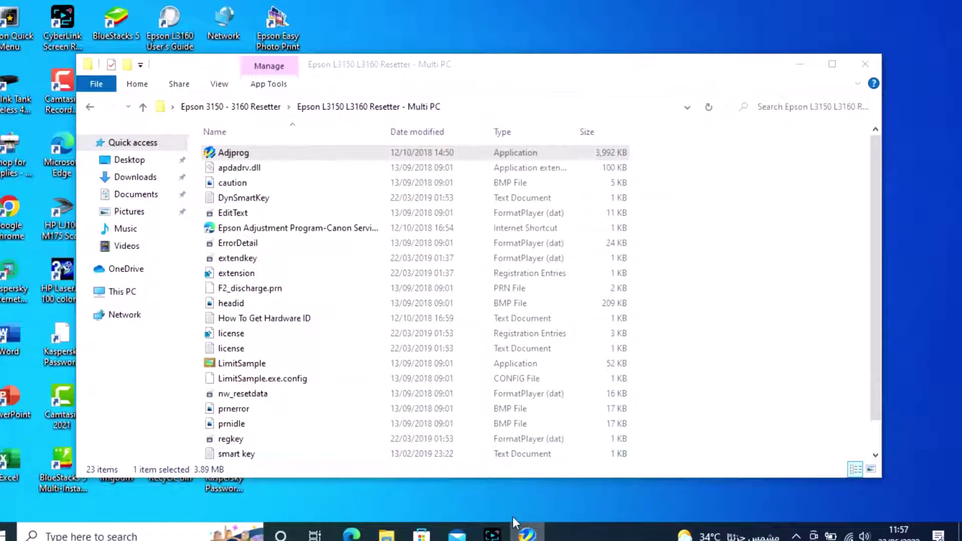
Step: Rearrange windows so the key-locked error with the machine ID stays visible, minimizing Explorer
drag(363, 70, 489, 364)
click(476, 286)
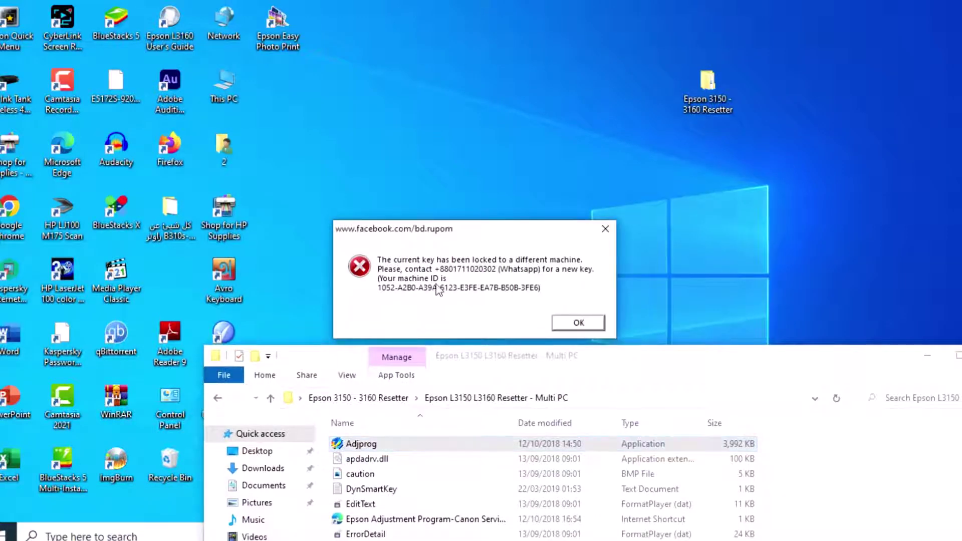
click(517, 367)
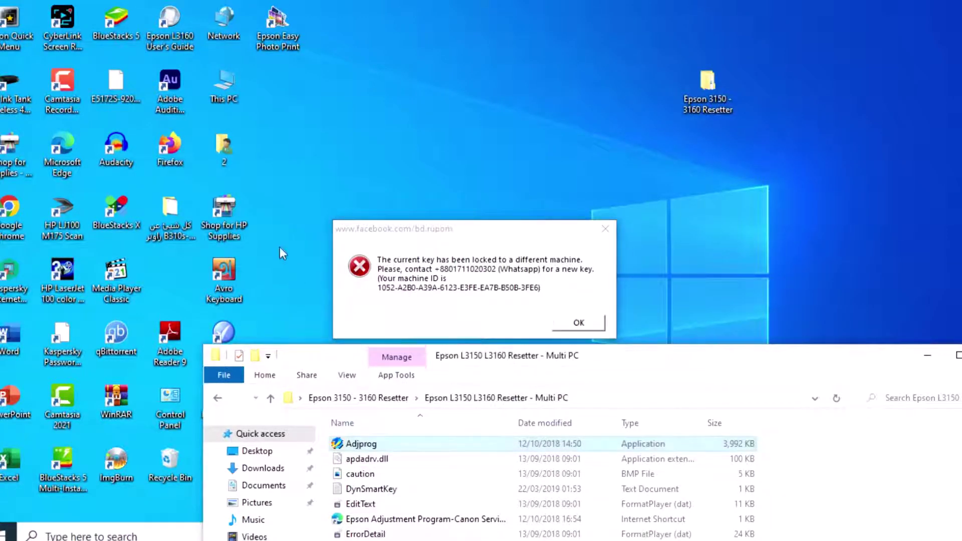
drag(460, 365, 416, 45)
click(708, 37)
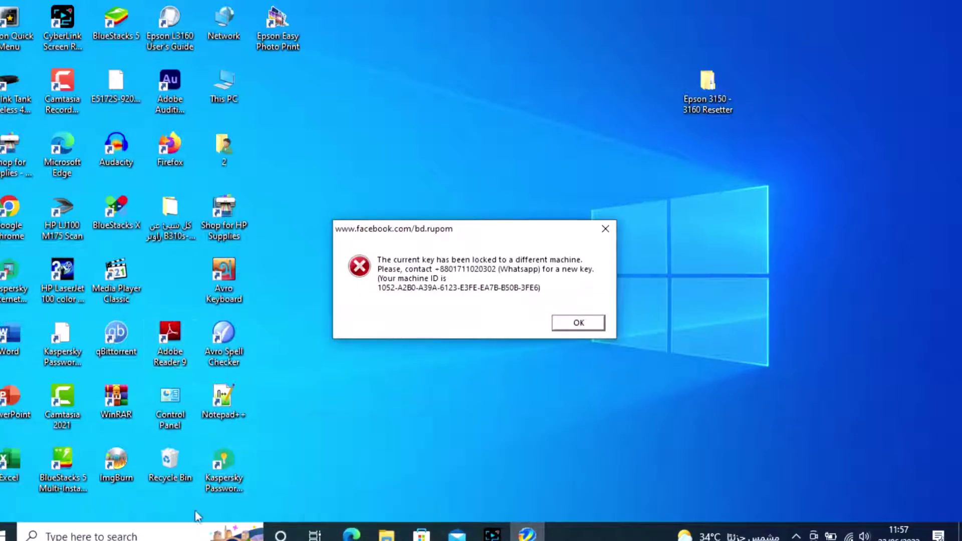
Step: Launch Notepad++, decline the update offer, and place the editor above the error message
click(231, 401)
double_click(232, 401)
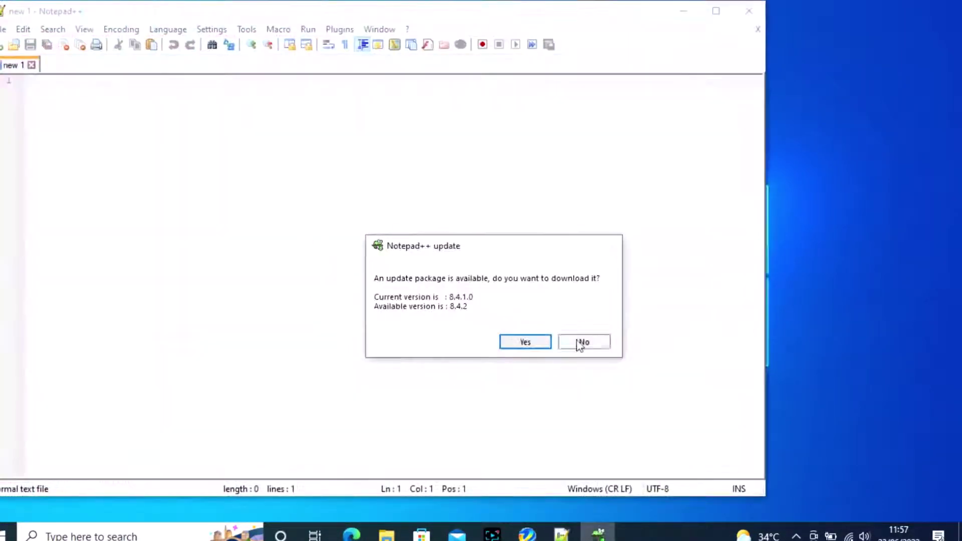
click(581, 342)
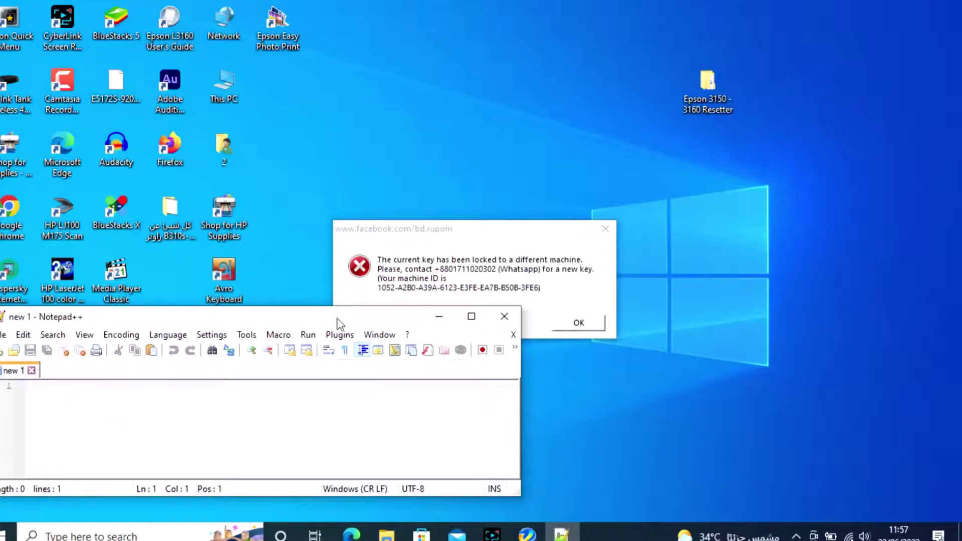
drag(336, 312, 581, 27)
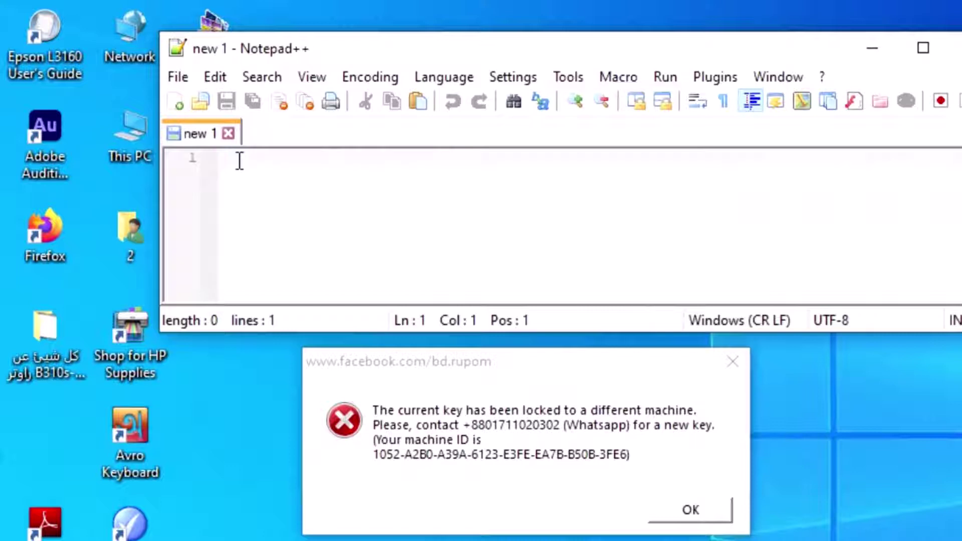
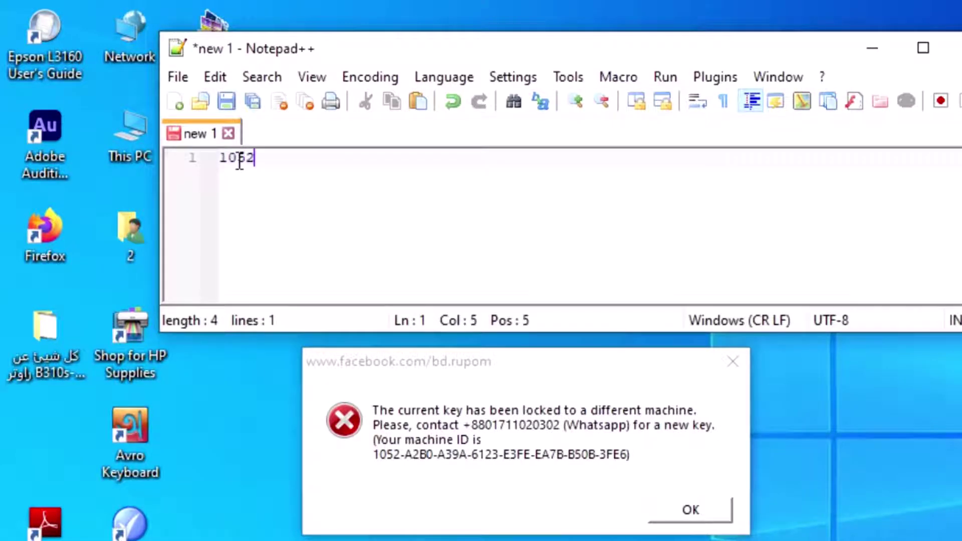
Step: Type the full machine ID from the error into the new note, then minimize Notepad++
key(BackSpace)
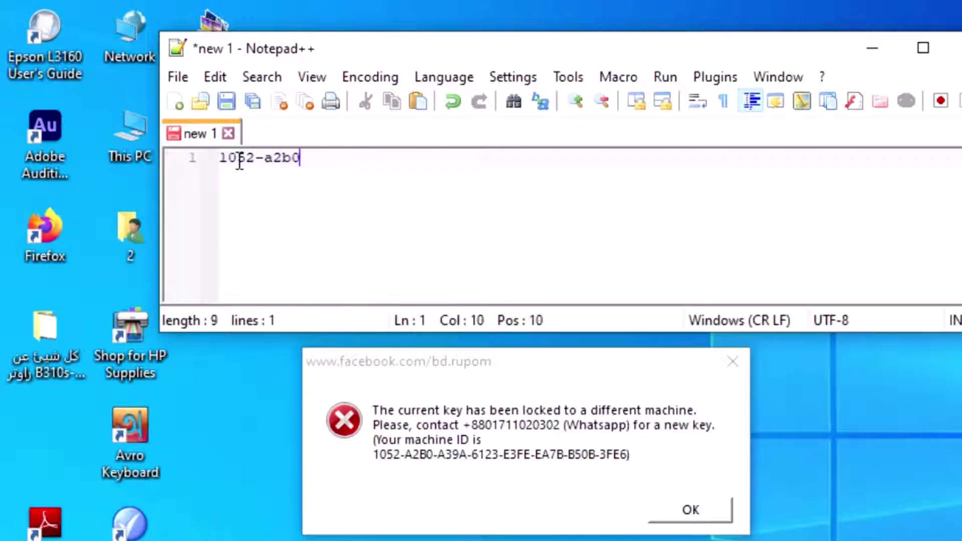
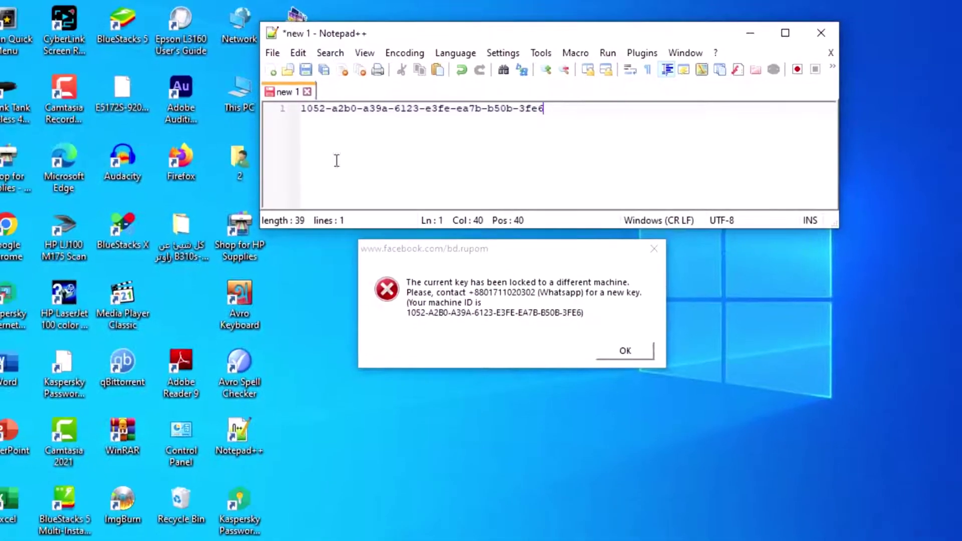
click(749, 33)
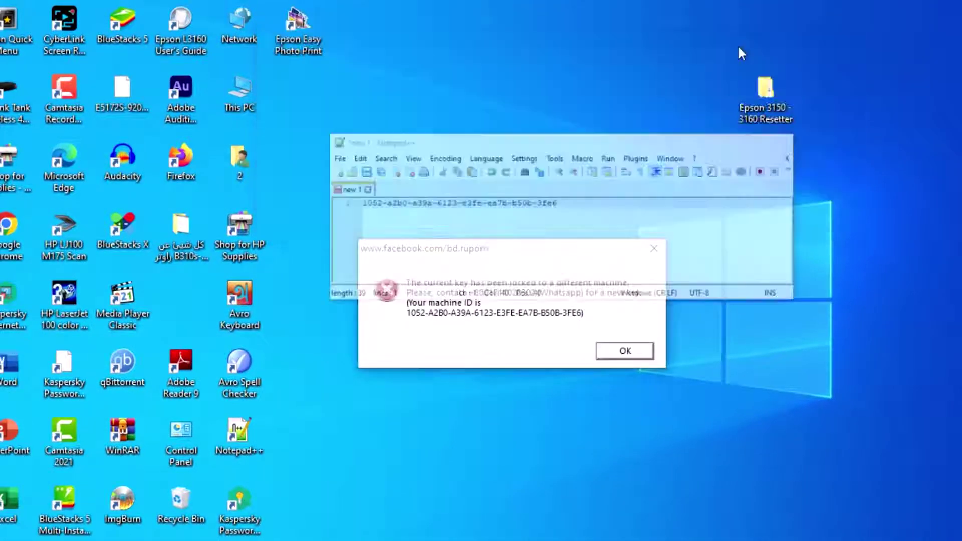
Step: Dismiss the key-locked error and open the Keygen folder in the Resetter folder
click(630, 356)
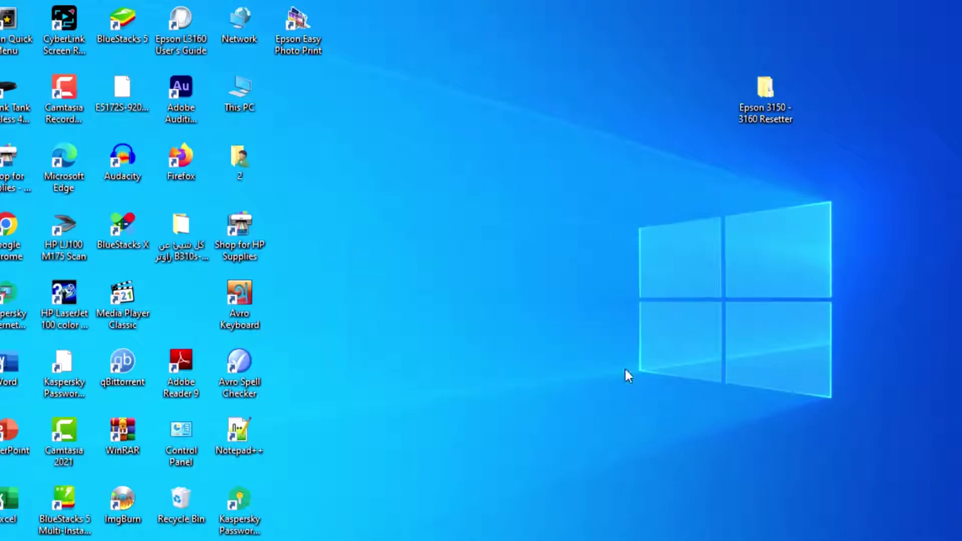
click(415, 523)
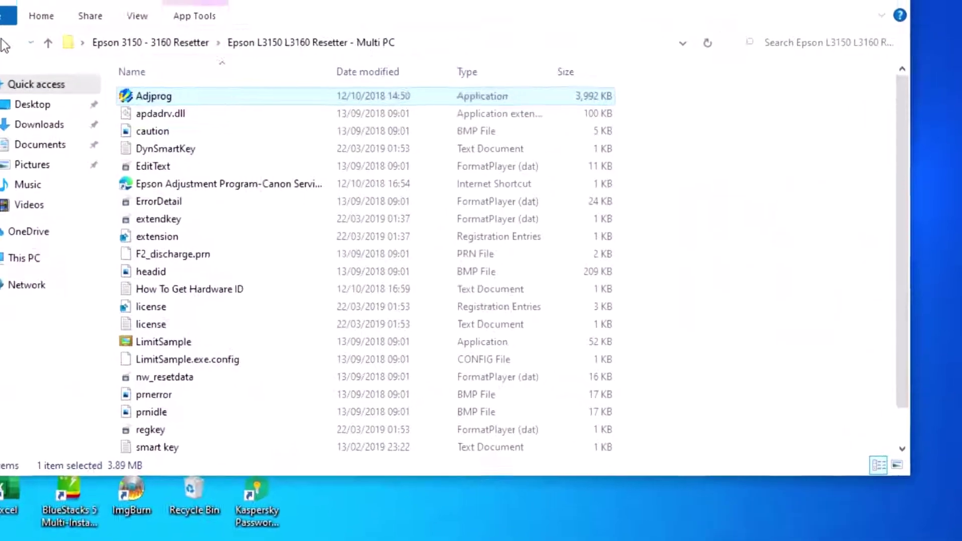
click(98, 26)
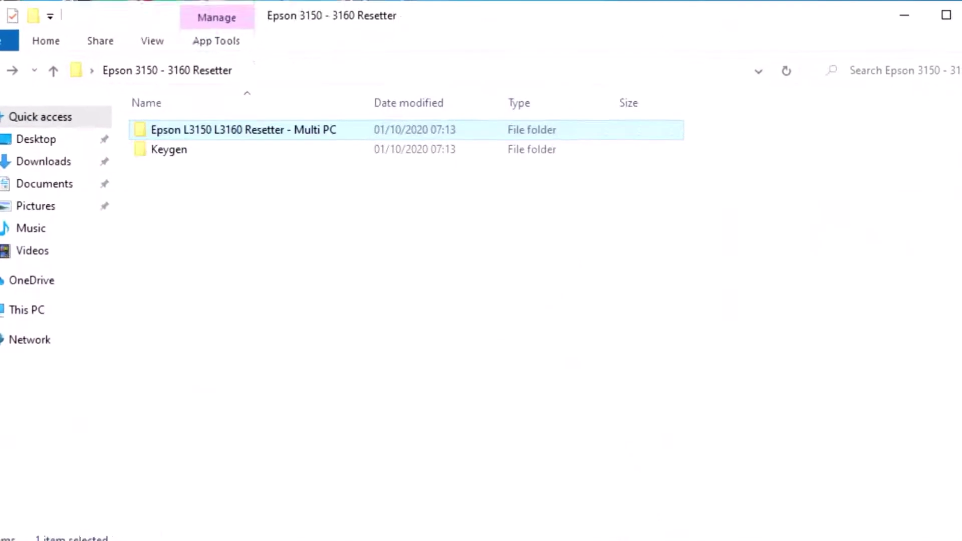
click(148, 95)
double_click(177, 155)
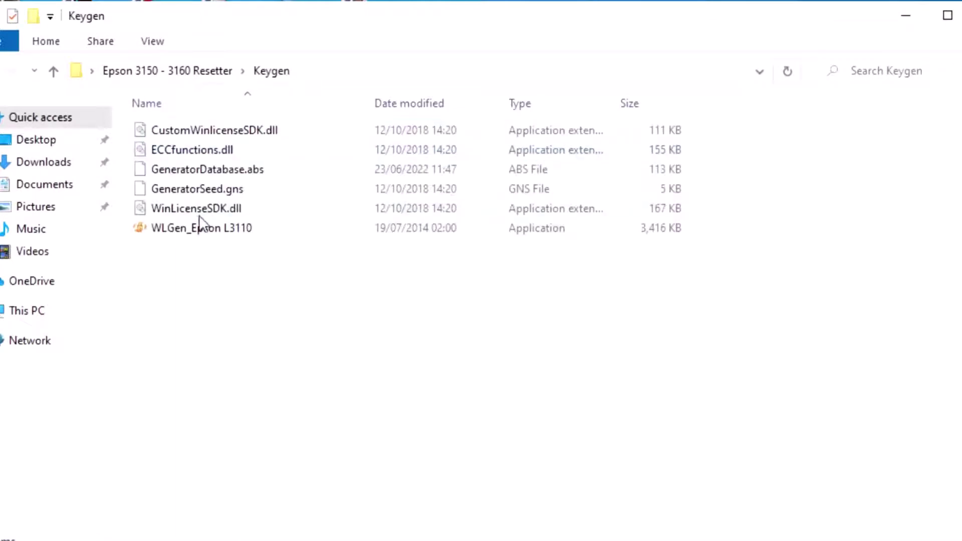
Step: Run WLGen_Epson L3110 and start adding a license in its License Manager
click(202, 229)
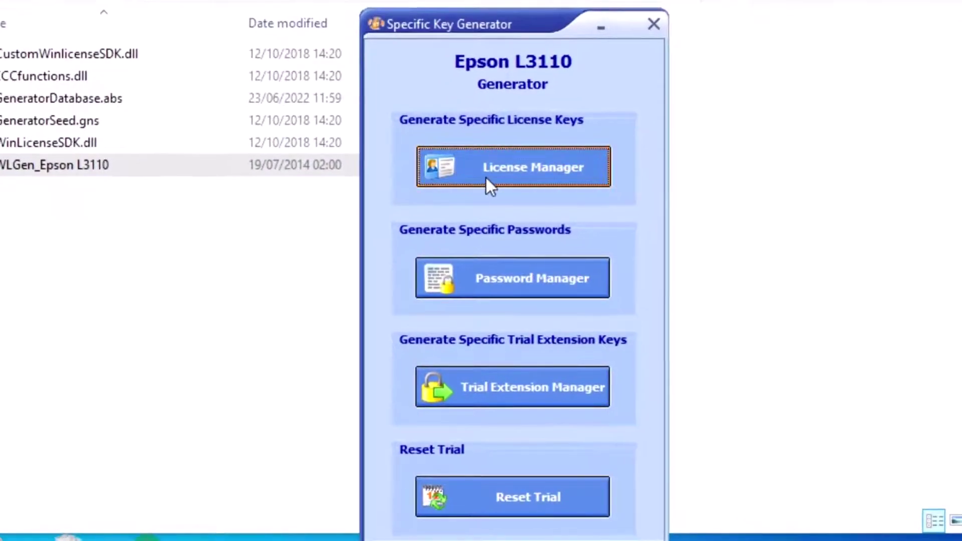
click(487, 178)
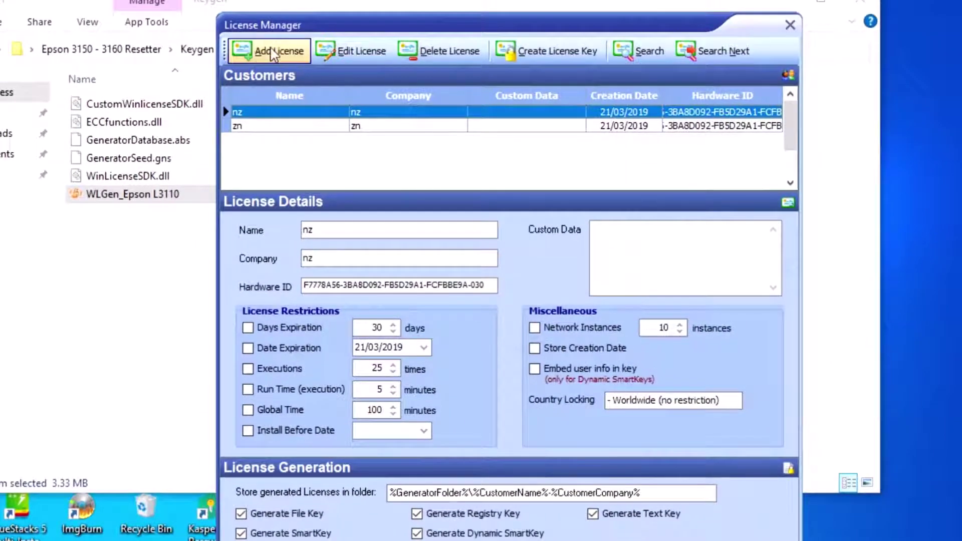
click(272, 52)
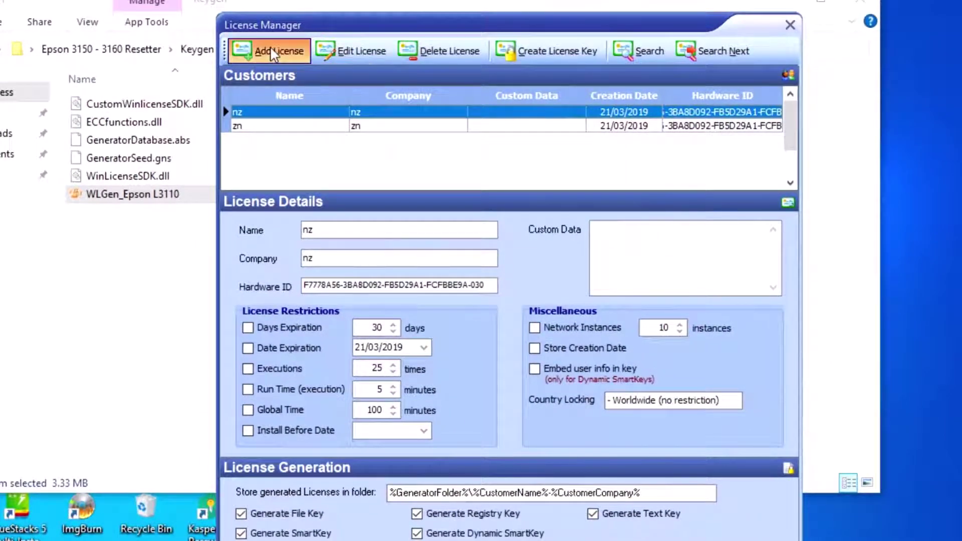
Step: Enter customer 'my shop' and company 'aaa' in the new license form
click(456, 84)
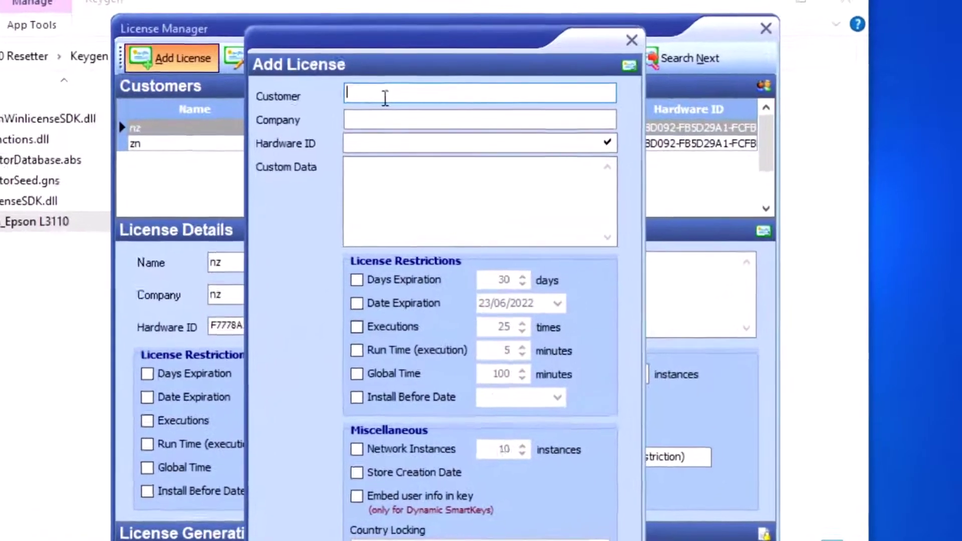
text(my shop)
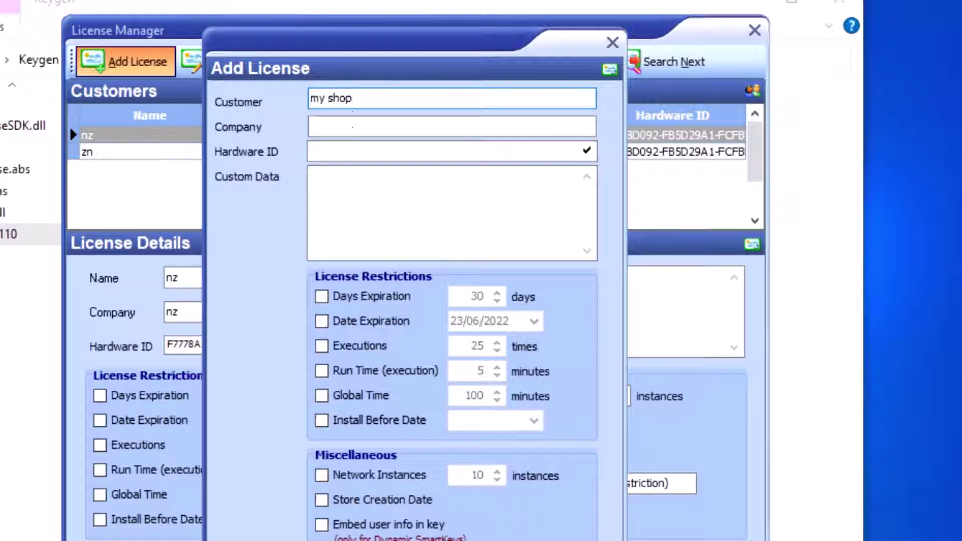
click(360, 125)
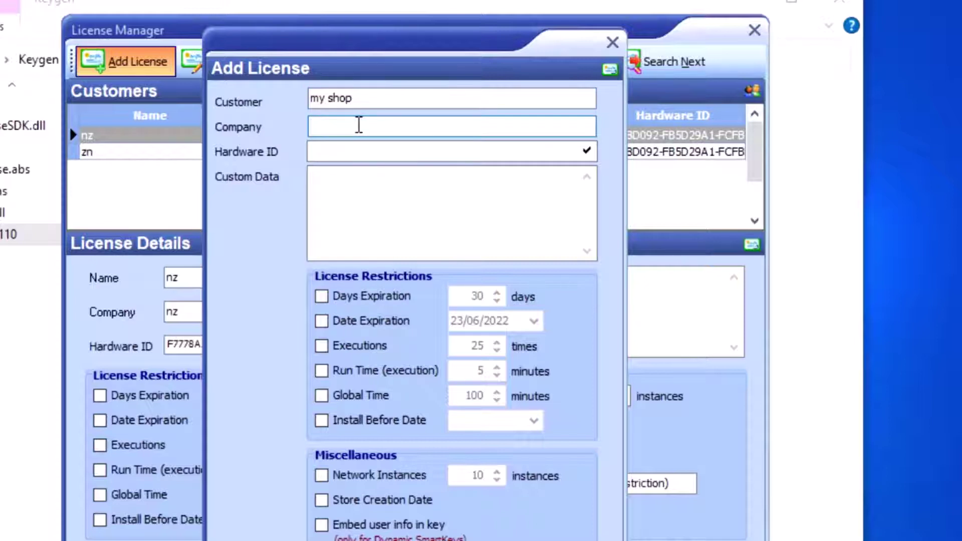
text(aaa)
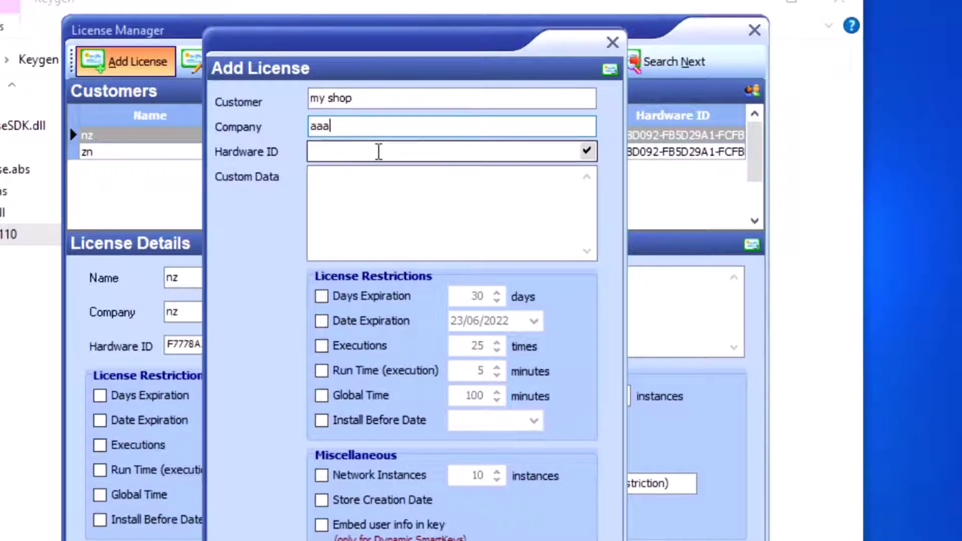
Step: Copy the machine ID from the Notepad++ note and paste it as the Hardware ID
click(379, 151)
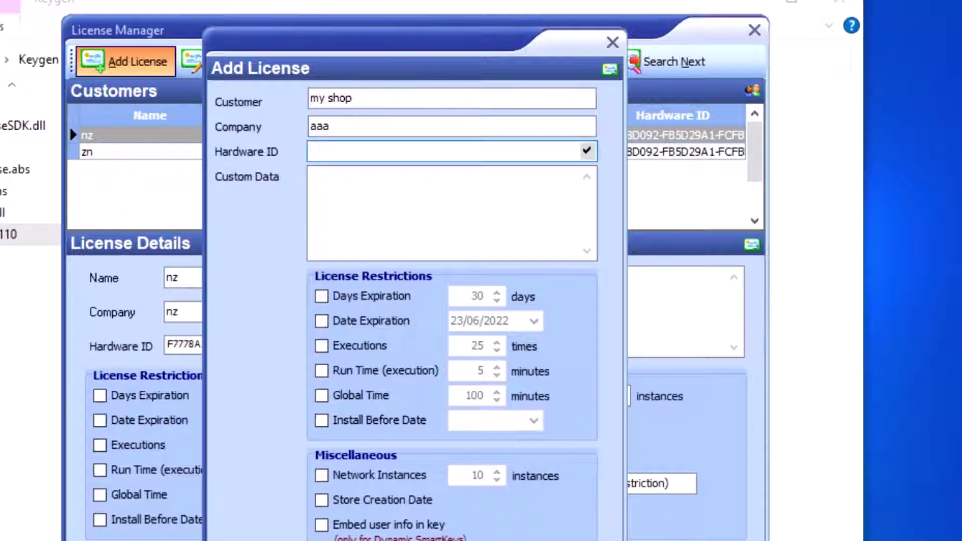
key(alt+Tab)
drag(386, 7, 498, 327)
drag(608, 420, 239, 416)
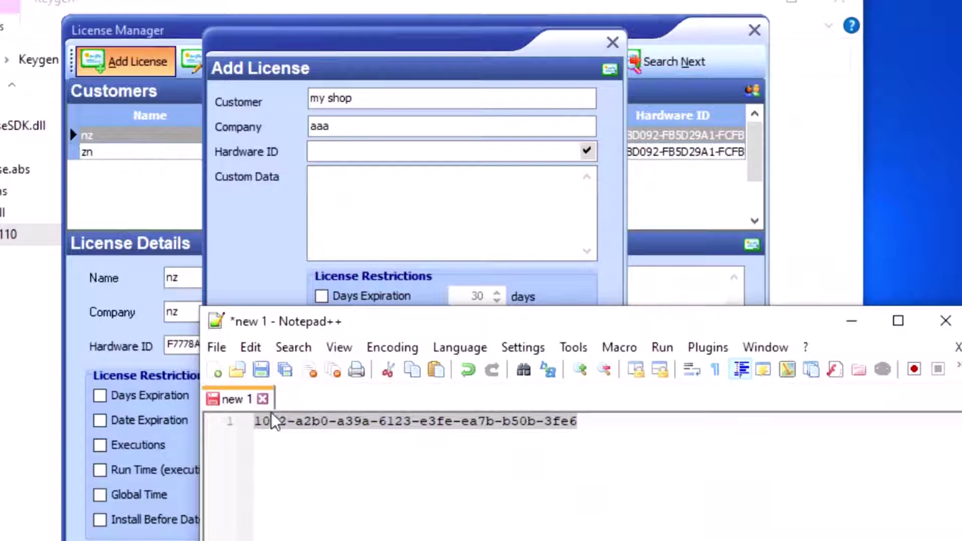
right_click(278, 428)
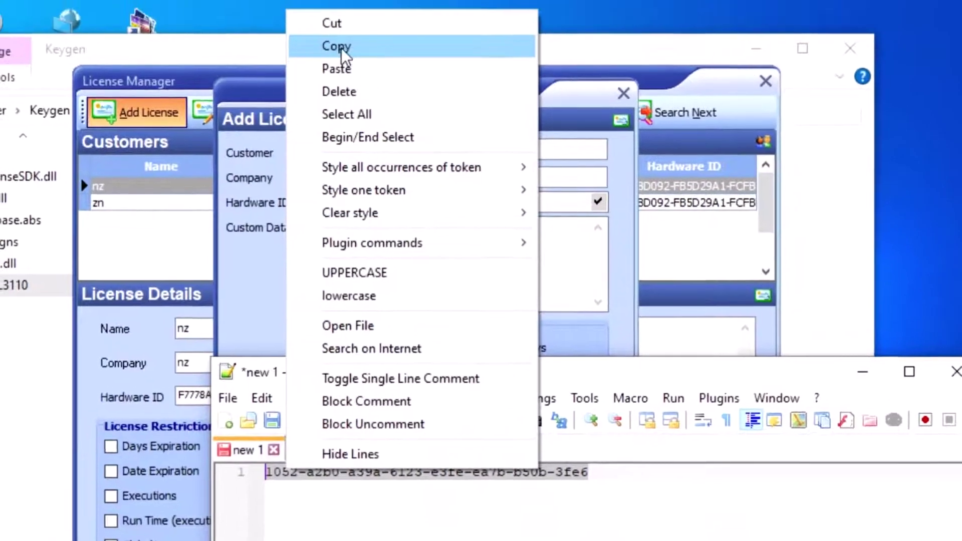
click(322, 4)
click(374, 202)
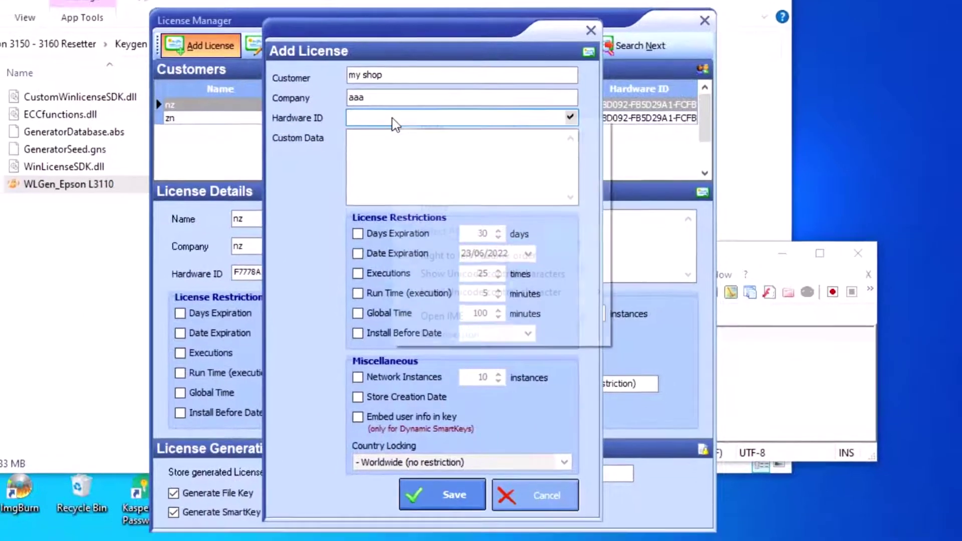
right_click(376, 203)
click(447, 188)
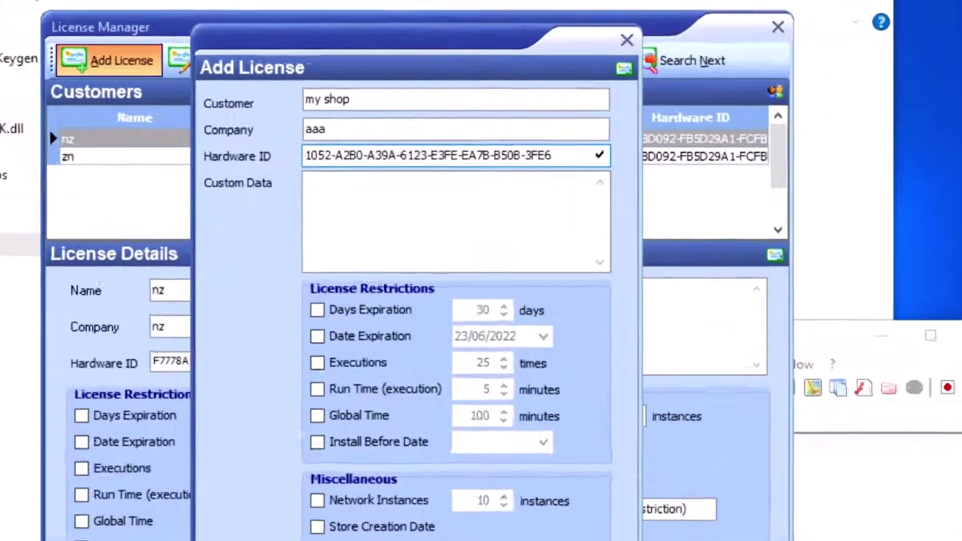
Step: Save the my shop license, create its license key files, and close the License Manager
click(441, 500)
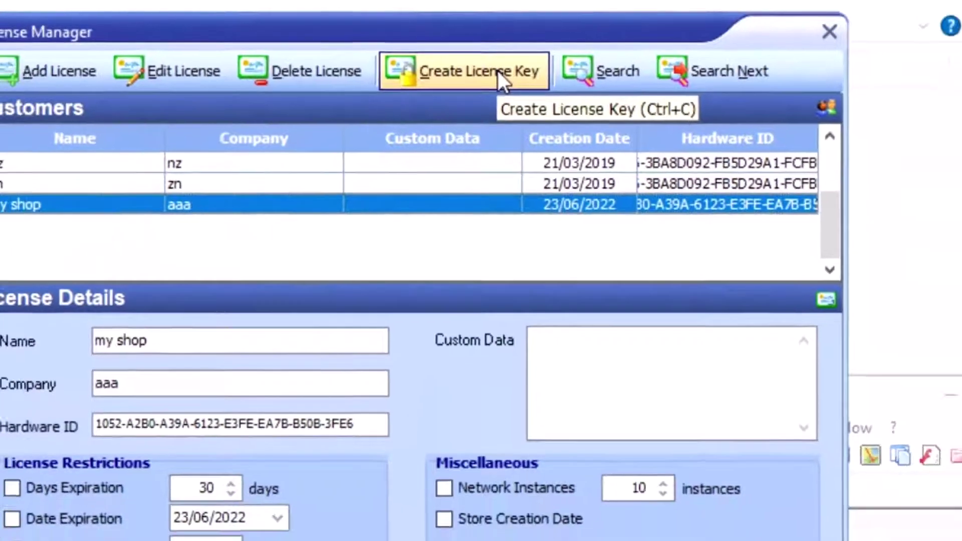
click(503, 98)
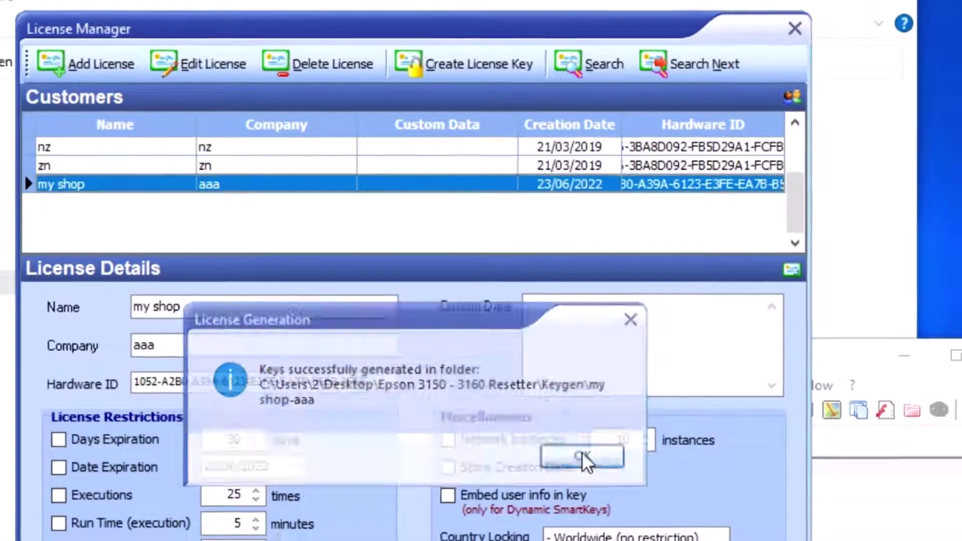
click(589, 475)
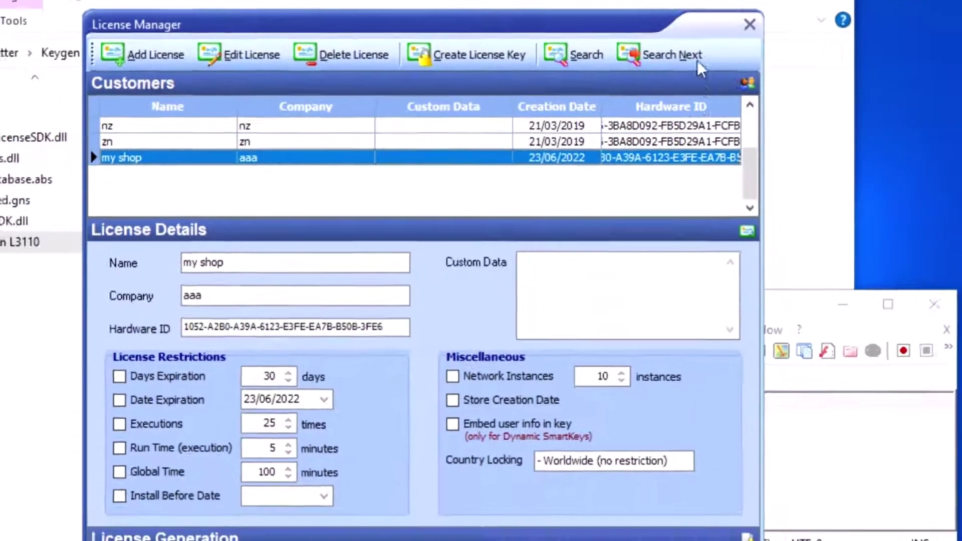
key(alt+F4)
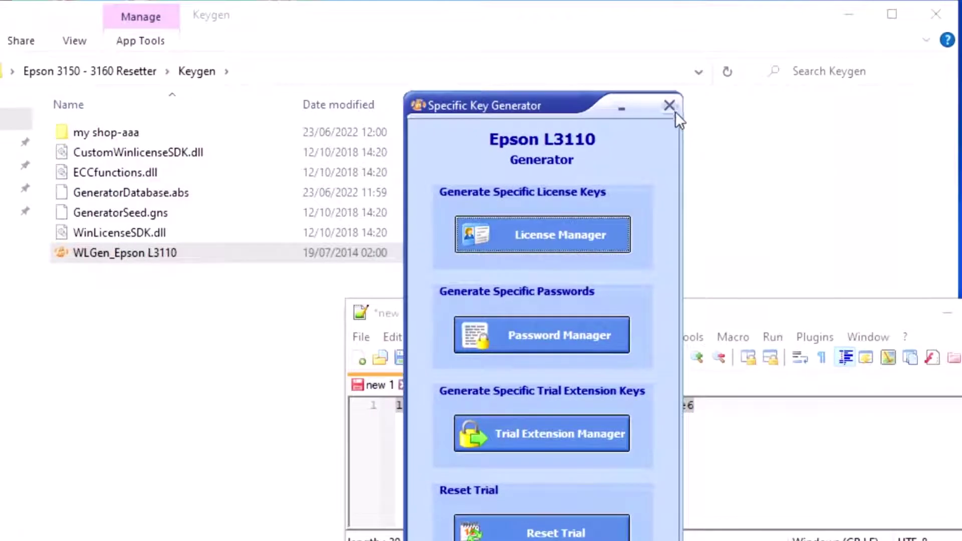
Step: Close the key generator, open the my shop-aaa folder, and copy its five files
click(571, 89)
click(127, 133)
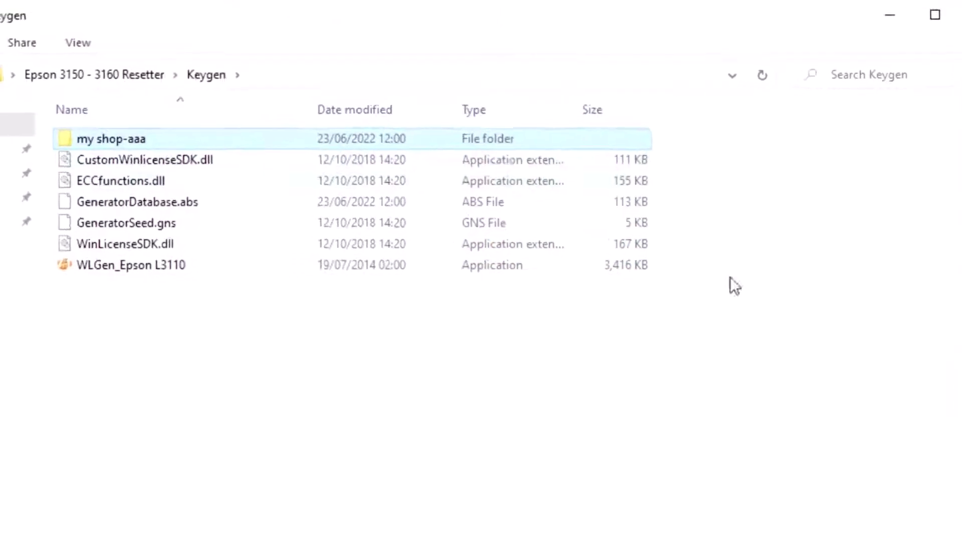
key(alt+Tab)
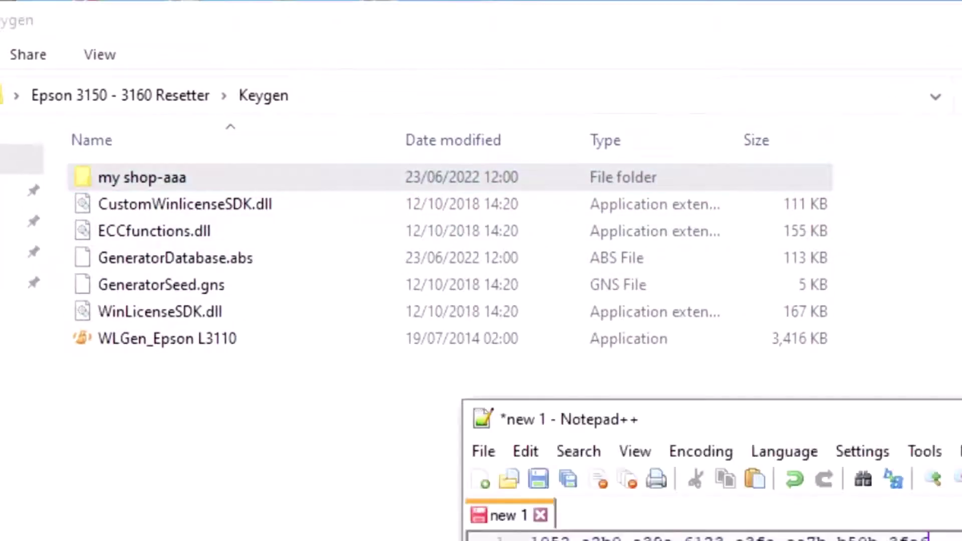
key(alt+Tab)
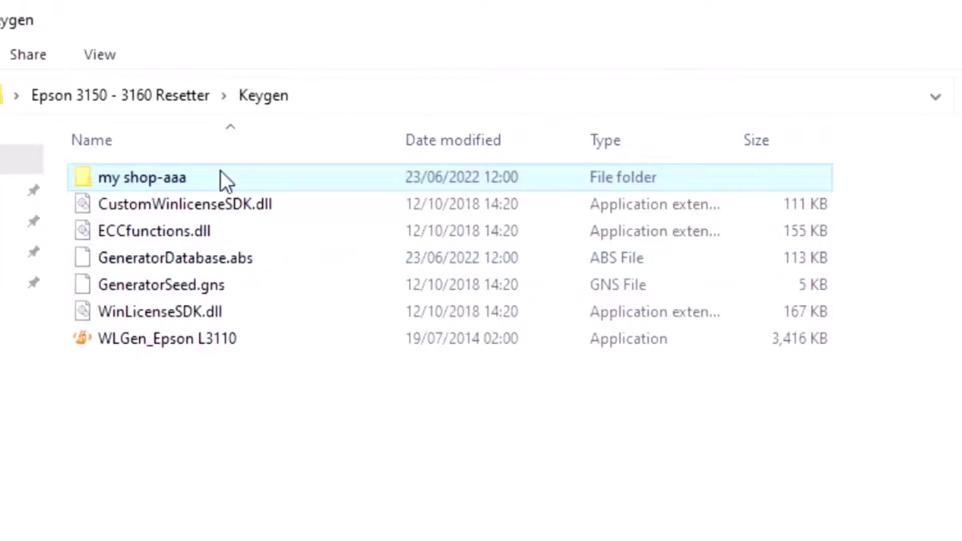
right_click(221, 170)
click(128, 181)
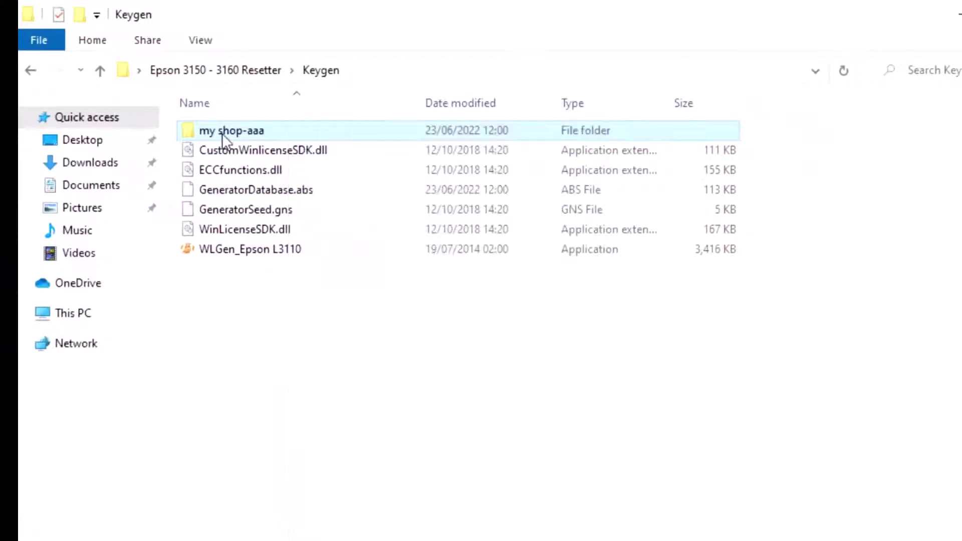
double_click(222, 132)
drag(227, 256, 254, 130)
right_click(254, 131)
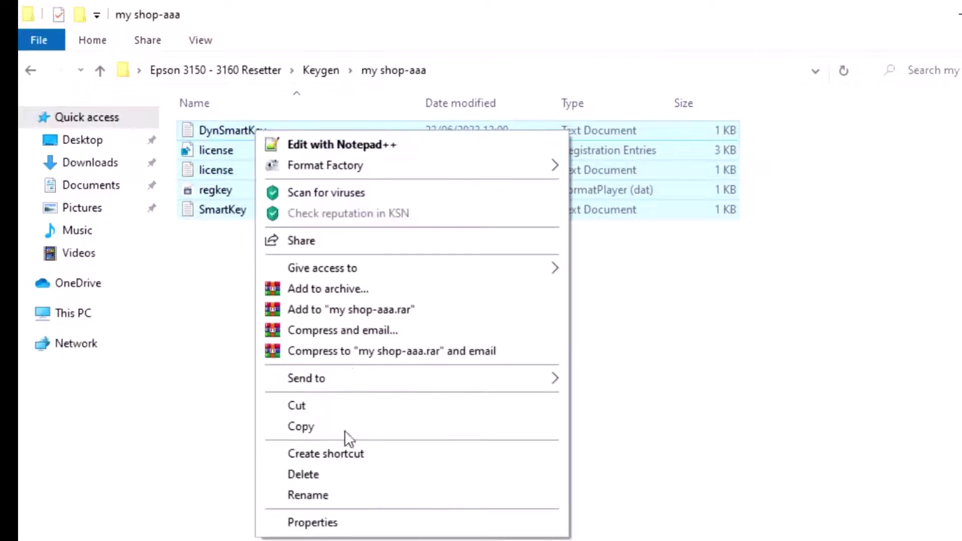
click(300, 426)
Step: Paste the files into the Epson L3150 L3160 Resetter - Multi PC folder, replacing the existing ones
click(33, 70)
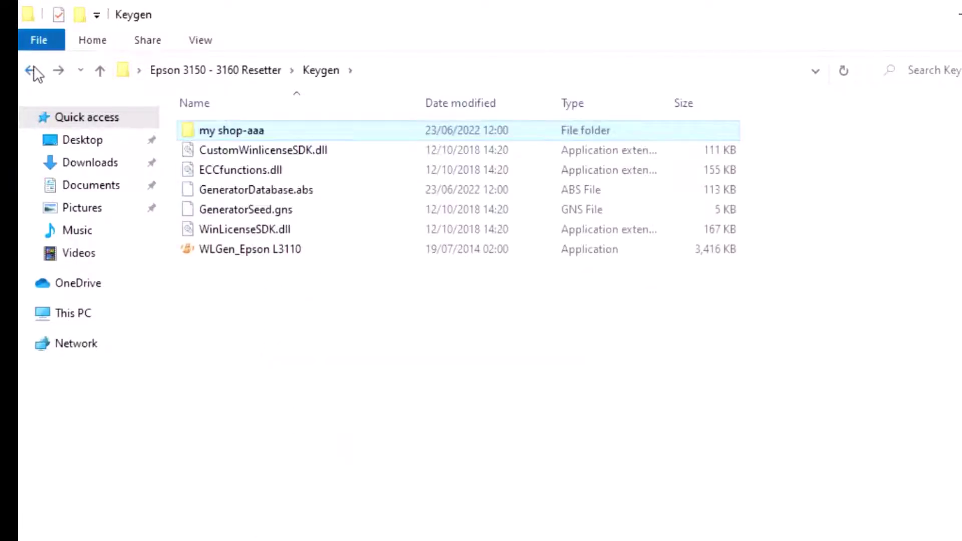
click(33, 70)
double_click(302, 130)
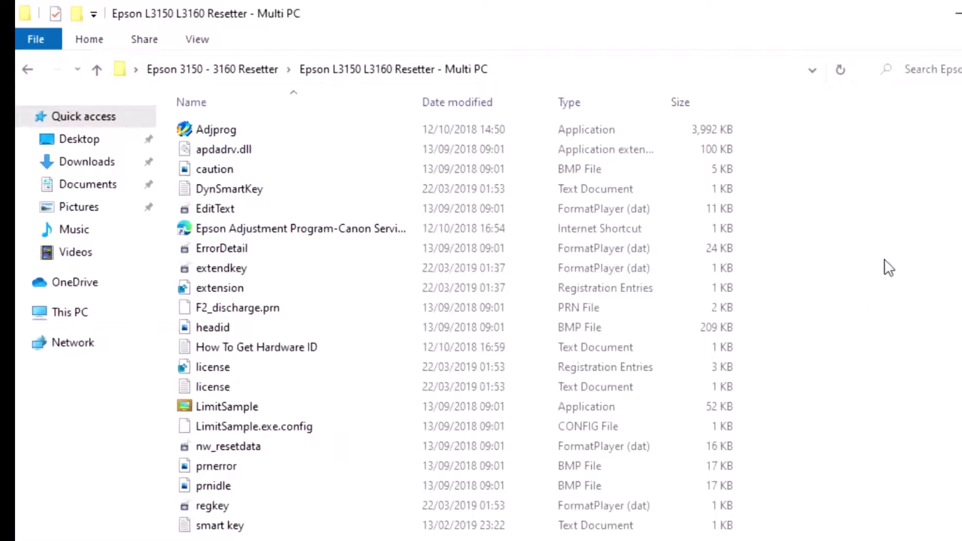
right_click(888, 263)
click(772, 349)
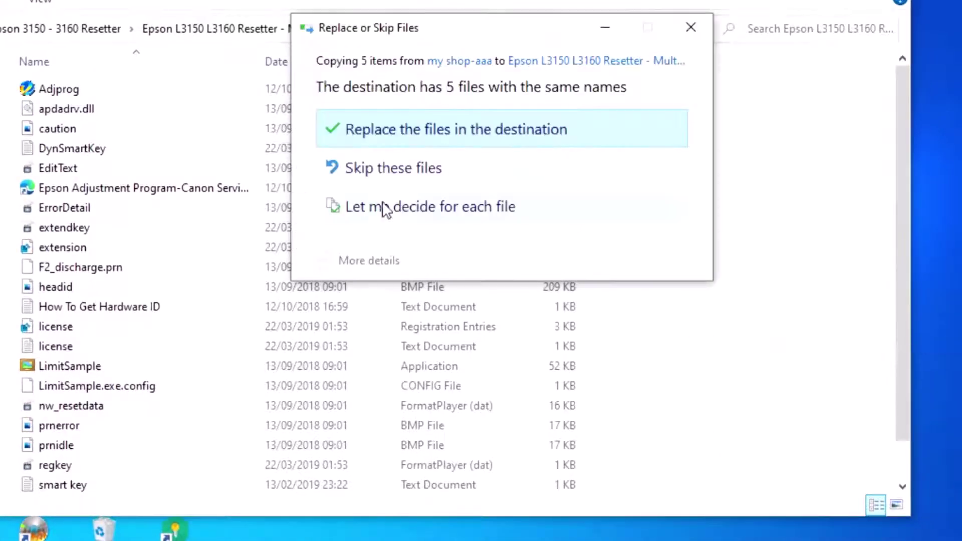
click(383, 131)
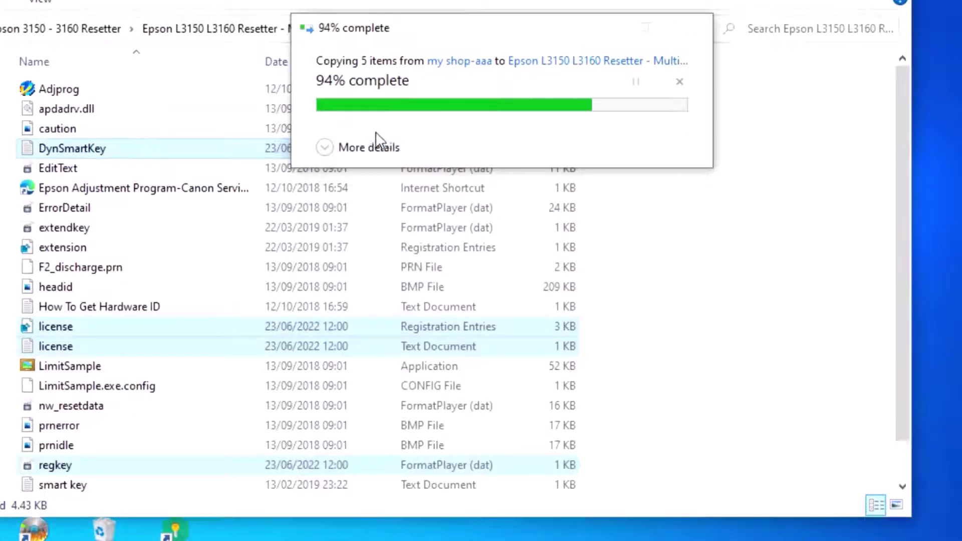
Step: Launch Adjprog from the Multi PC folder and dismiss the registration notice
click(762, 221)
double_click(178, 96)
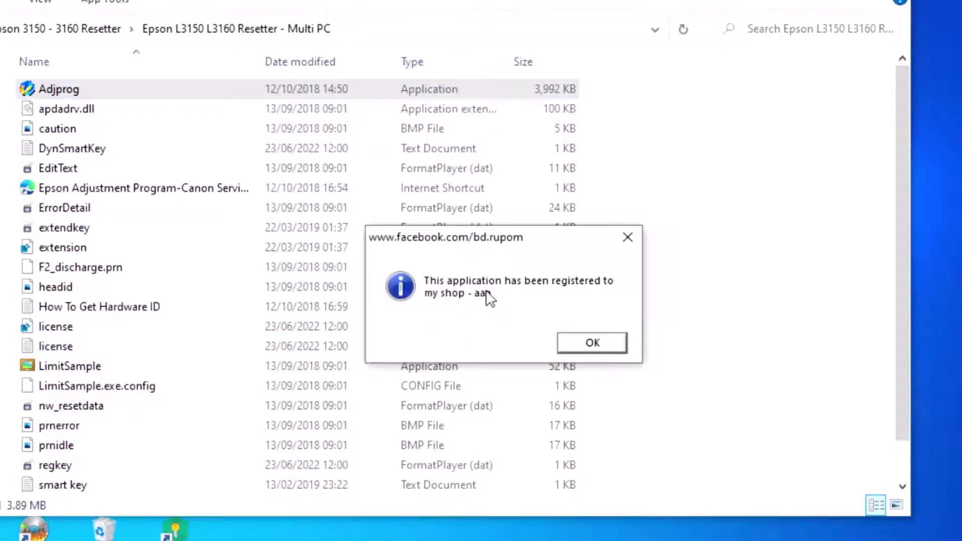
click(603, 346)
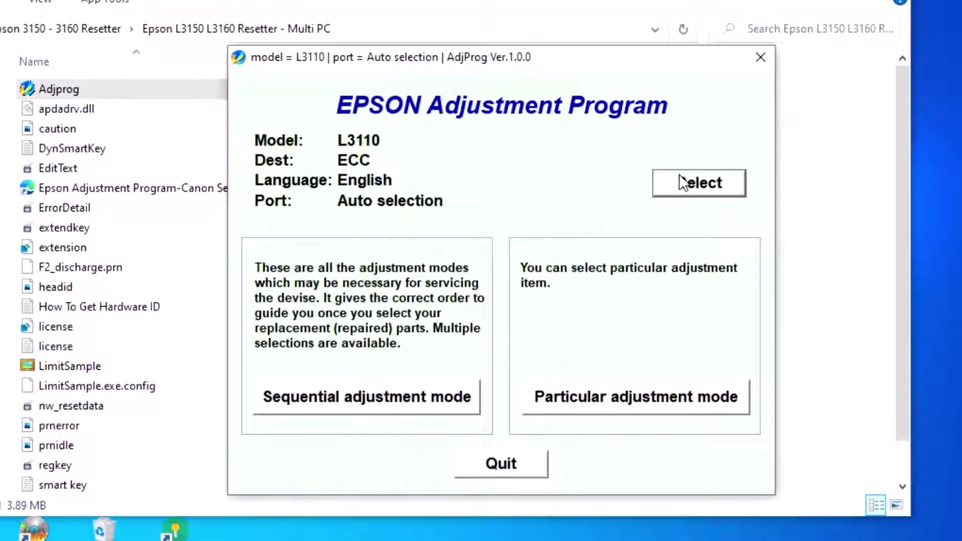
Step: Set the printer port to USB002 (L3160 Series) in the model and port settings
click(682, 183)
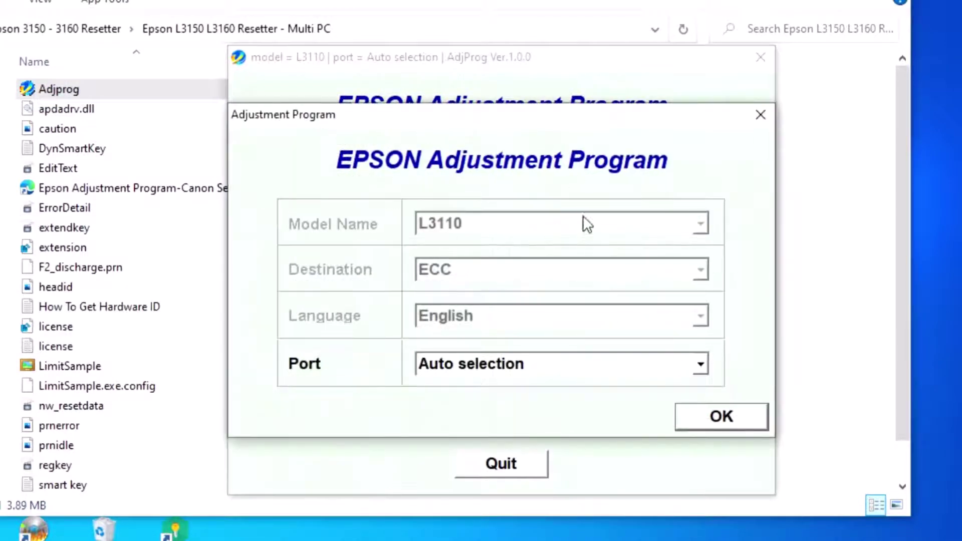
click(698, 365)
click(632, 385)
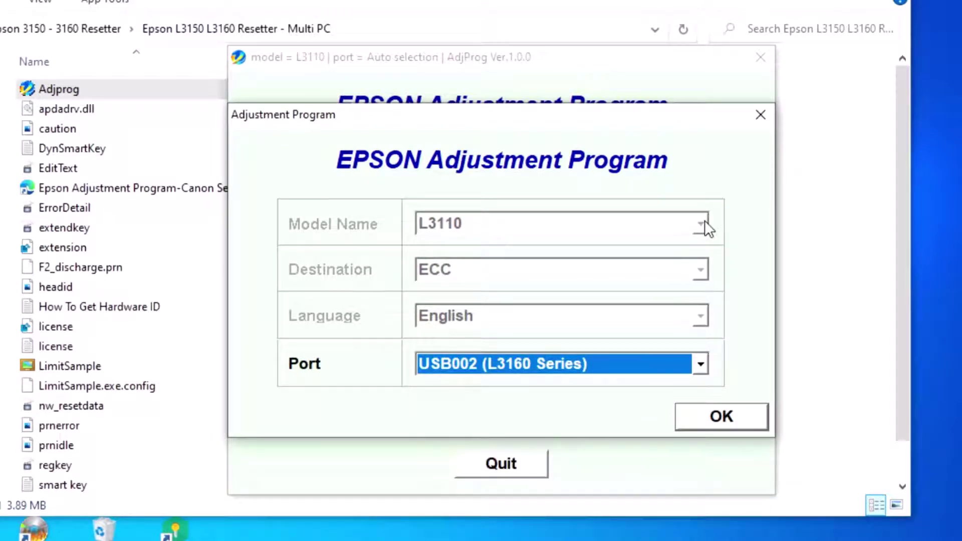
click(736, 420)
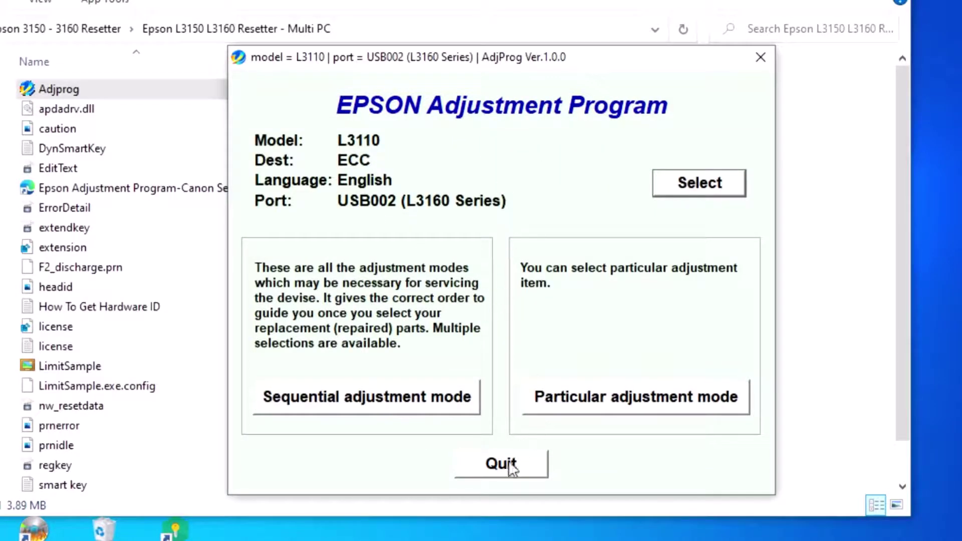
Step: Open the Waste ink pad counter in Particular adjustment mode and check the counters (main at 6349 points)
click(564, 403)
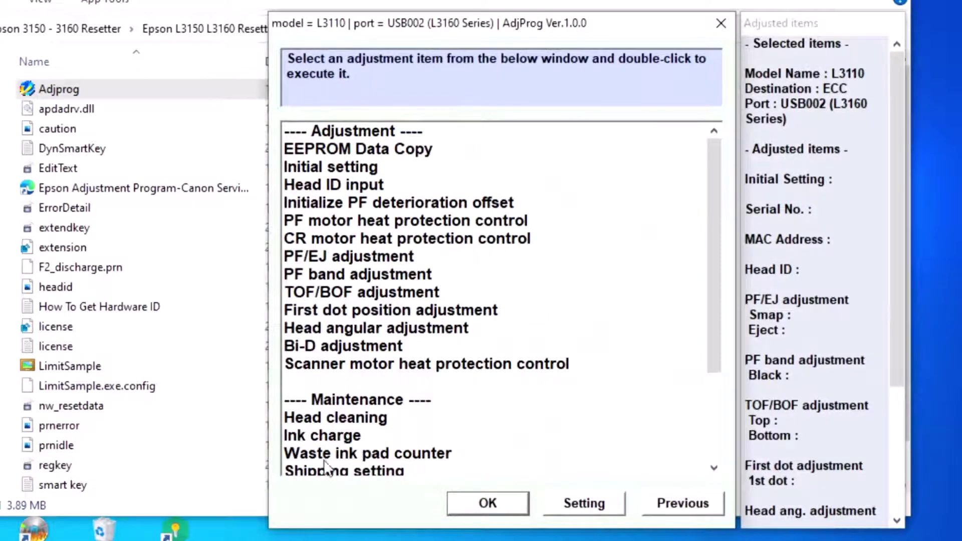
click(328, 453)
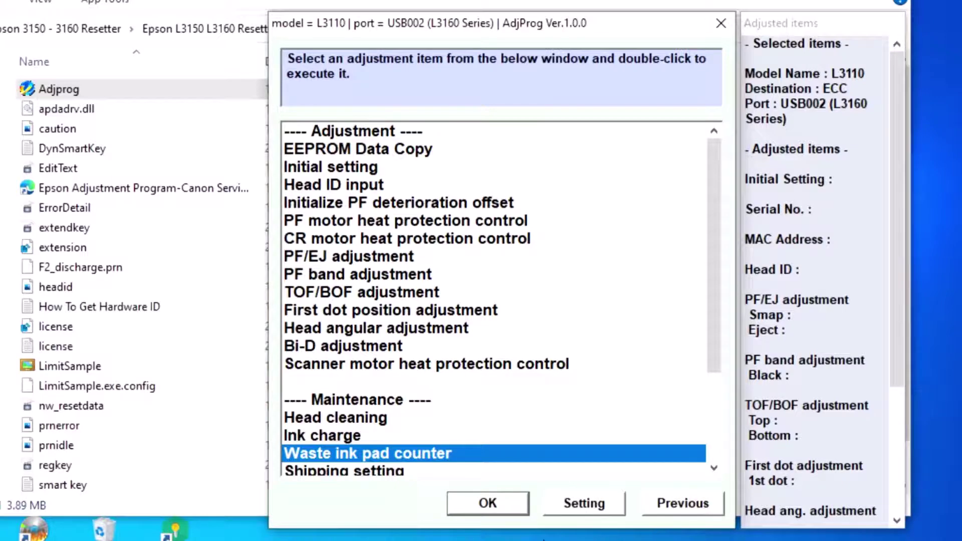
click(486, 502)
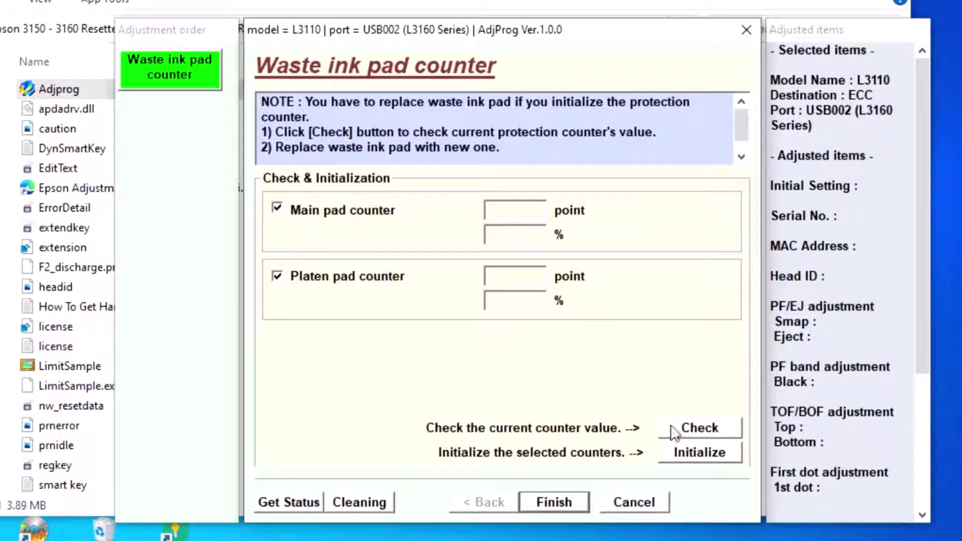
click(692, 431)
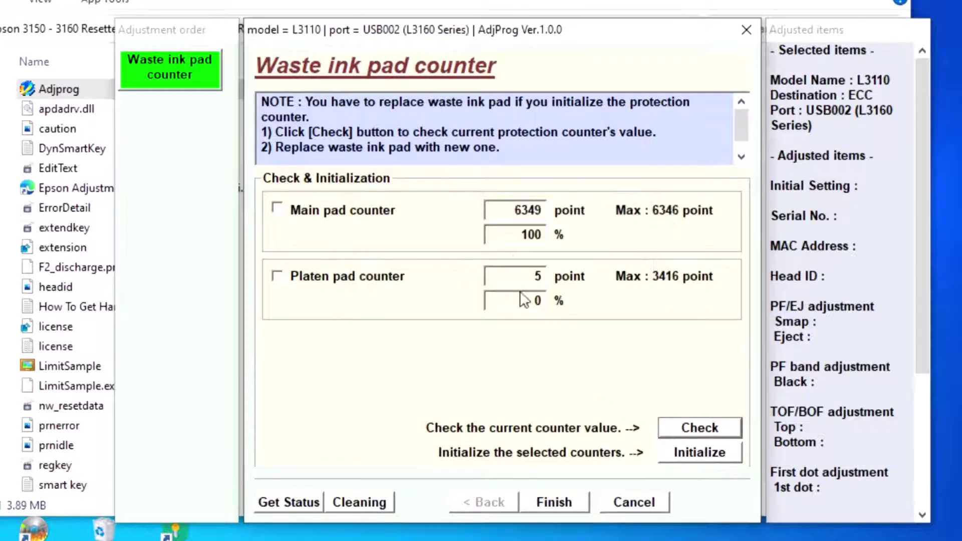
Step: Tick the Main pad counter, initialize it to 0, and confirm the turn-off prompt
click(277, 209)
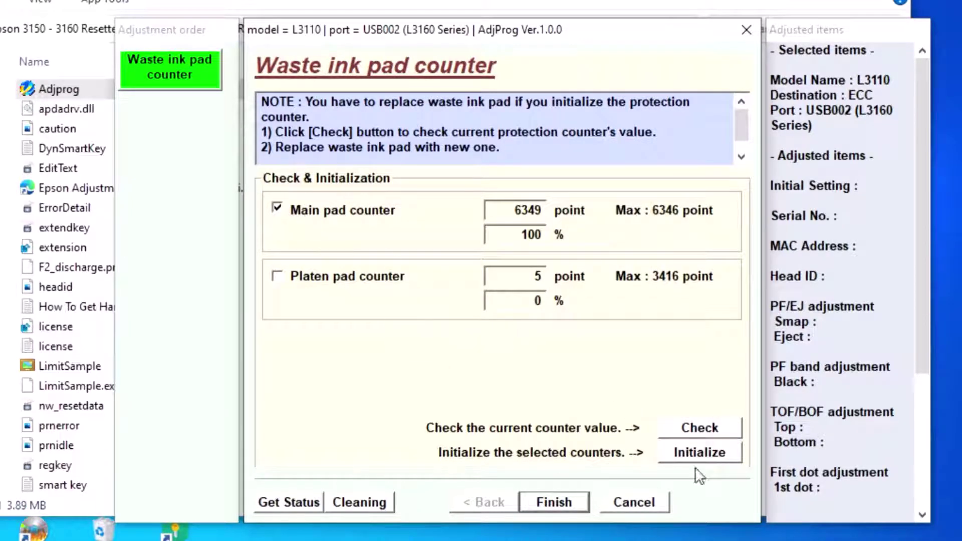
click(700, 455)
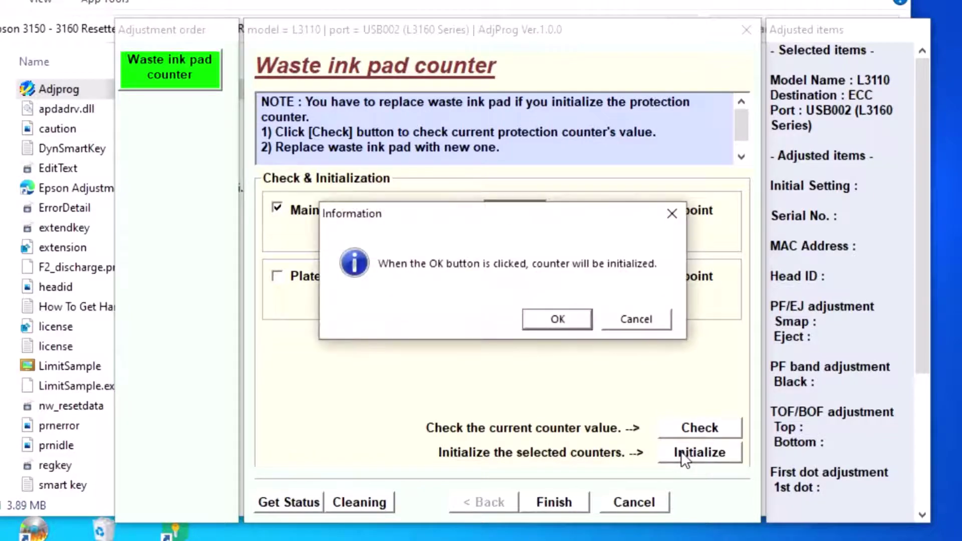
click(557, 320)
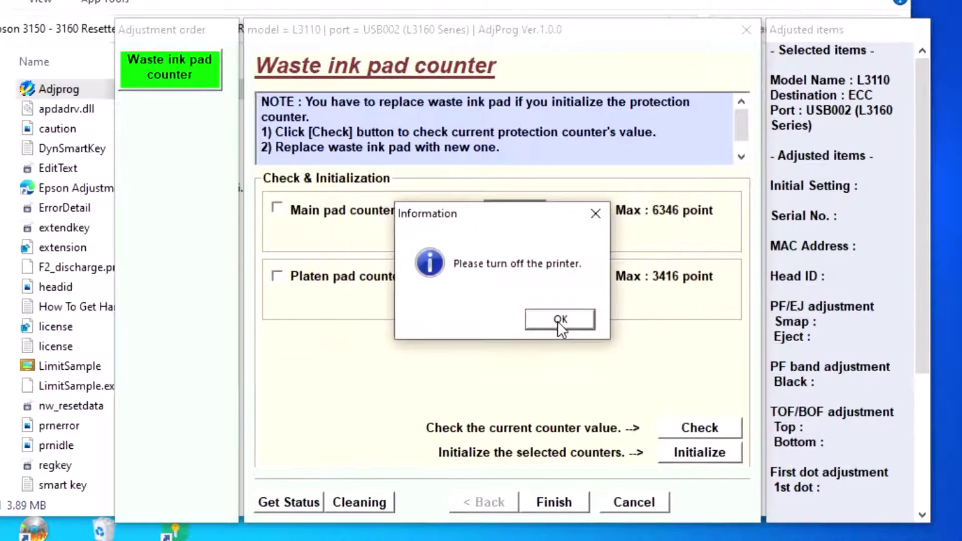
click(560, 321)
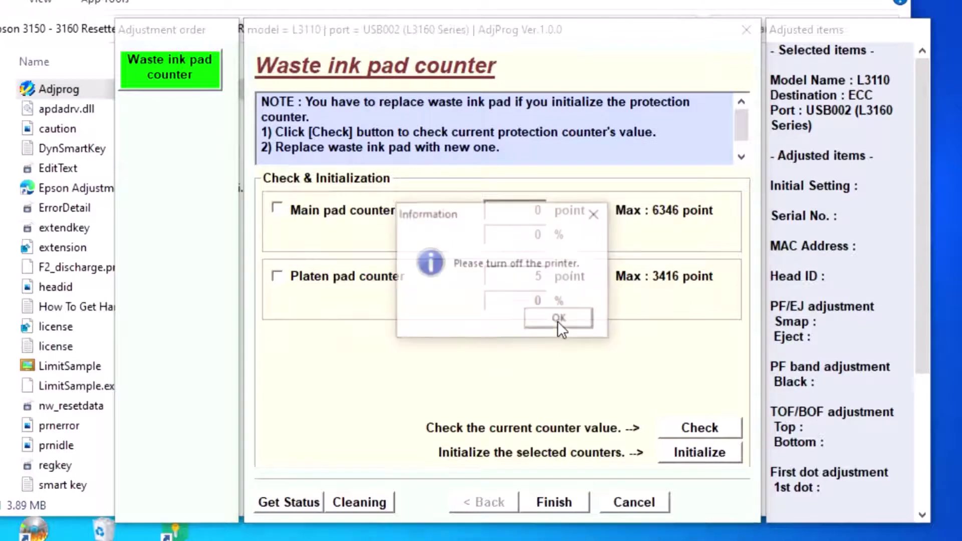